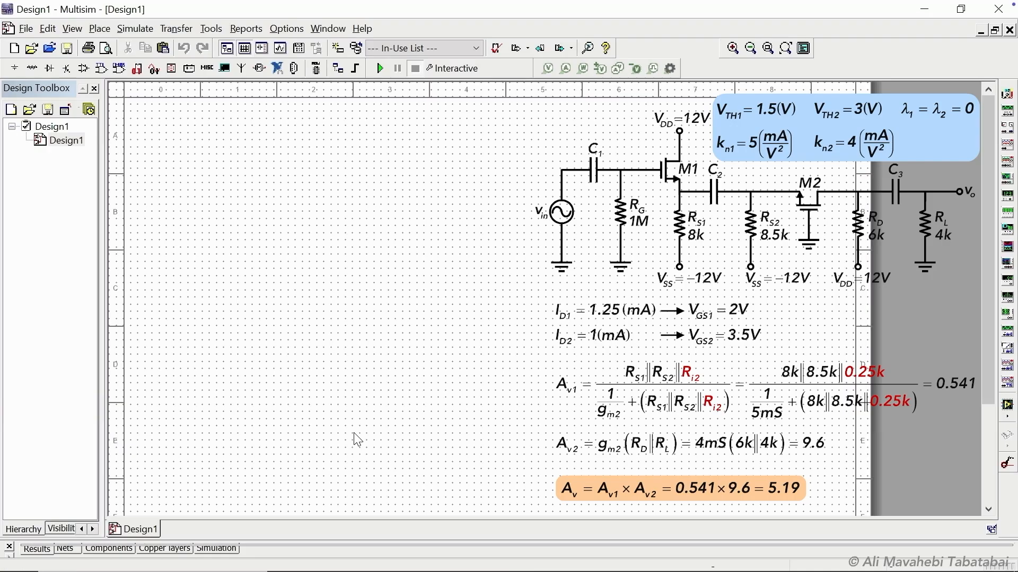
Place an NMOS_DC transistor from the User Database MOS_N family on the schematic.
click(32, 68)
click(40, 51)
click(42, 82)
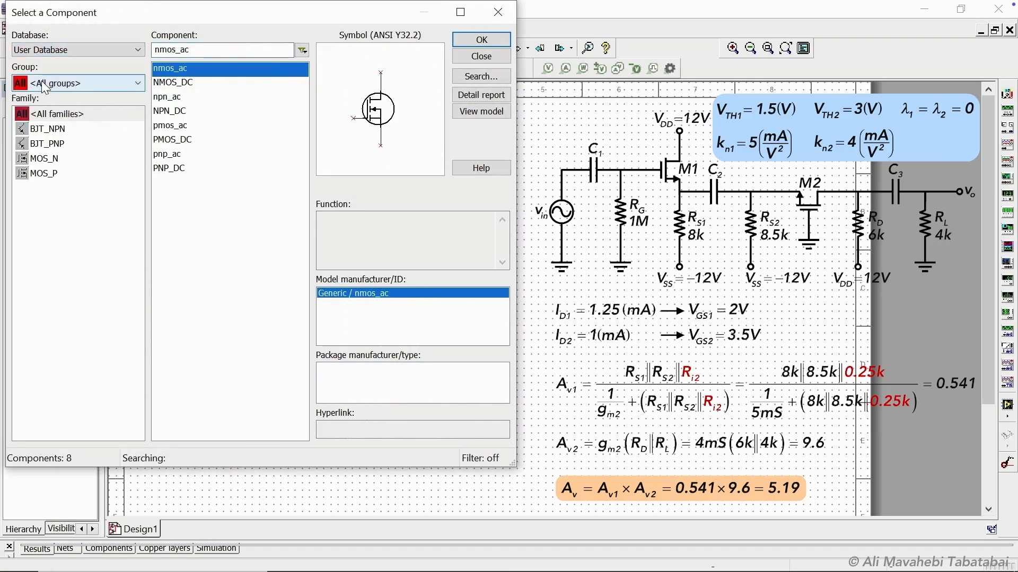
click(44, 158)
click(174, 82)
click(481, 39)
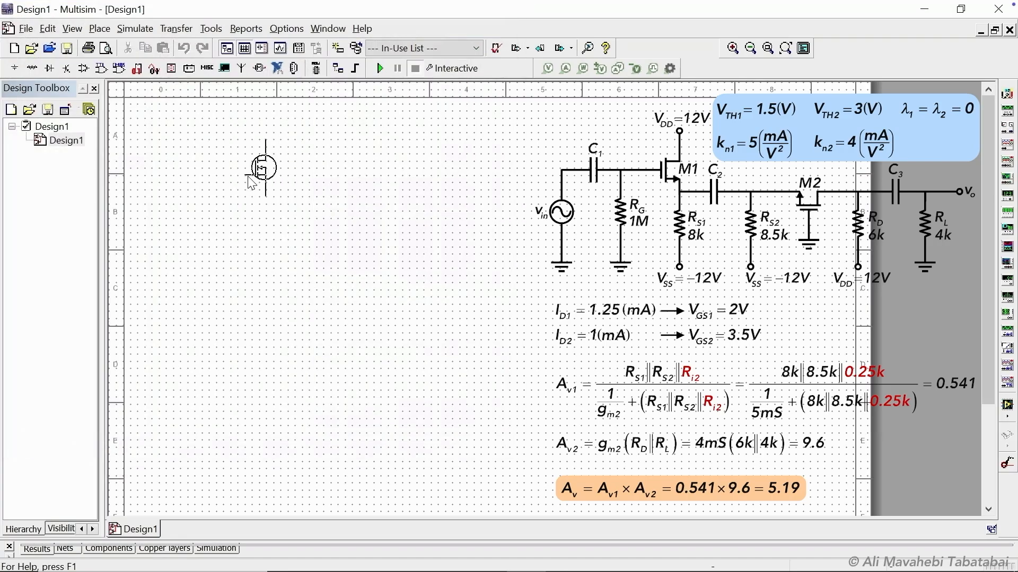
click(252, 183)
Place a second NMOS_DC transistor to the right and flip it vertically.
key(Return)
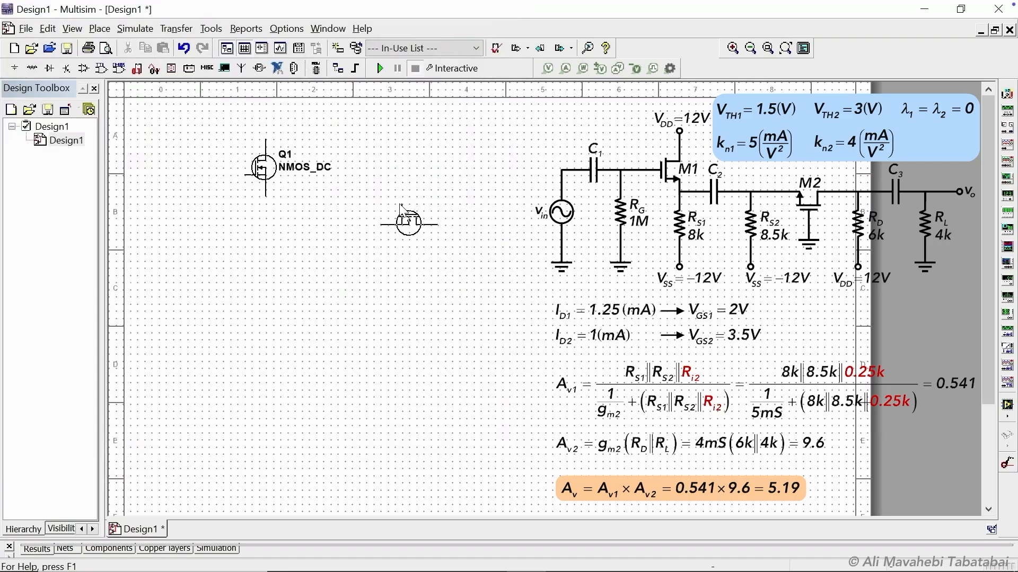
click(403, 209)
click(477, 55)
right_click(409, 217)
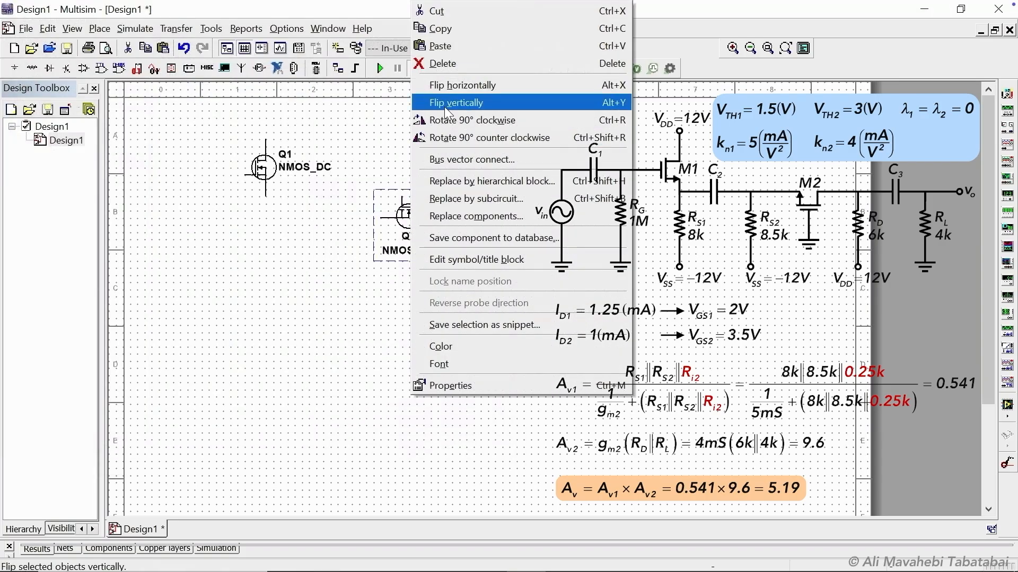
click(444, 104)
Place four 1k resistors from the master database, one under each transistor terminal position.
click(32, 69)
text(1k)
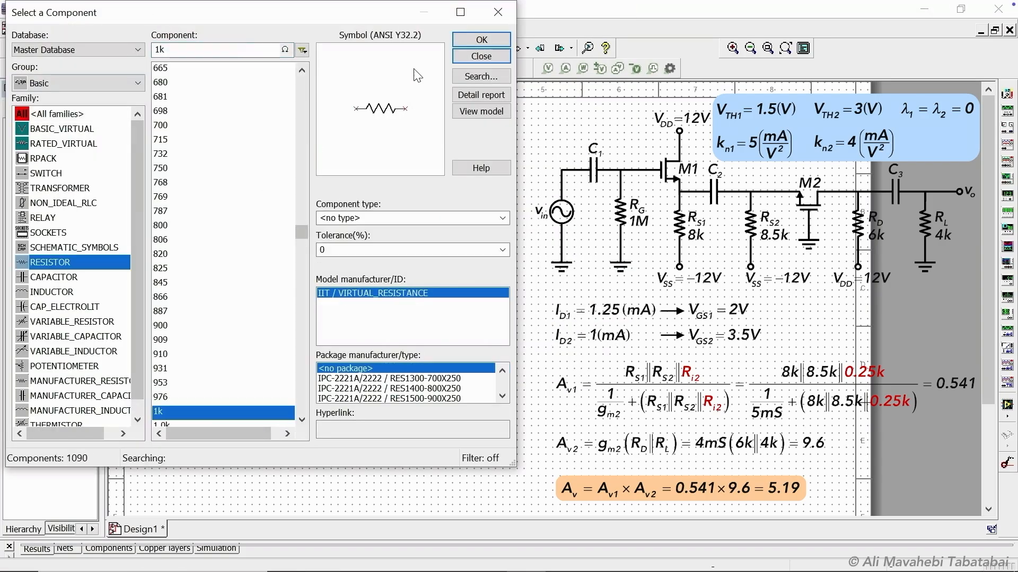
click(481, 39)
click(220, 222)
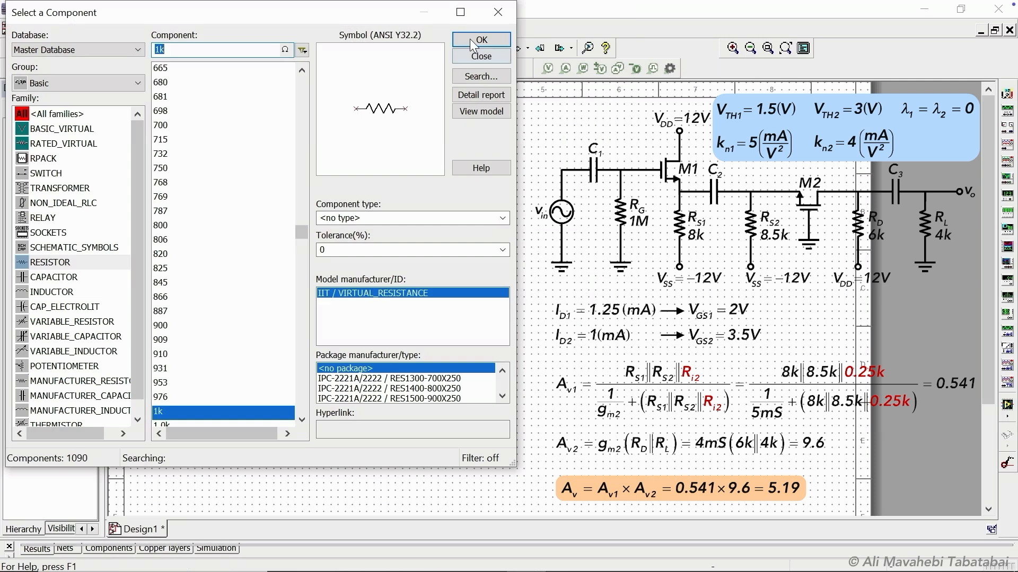
click(472, 42)
click(270, 235)
click(477, 40)
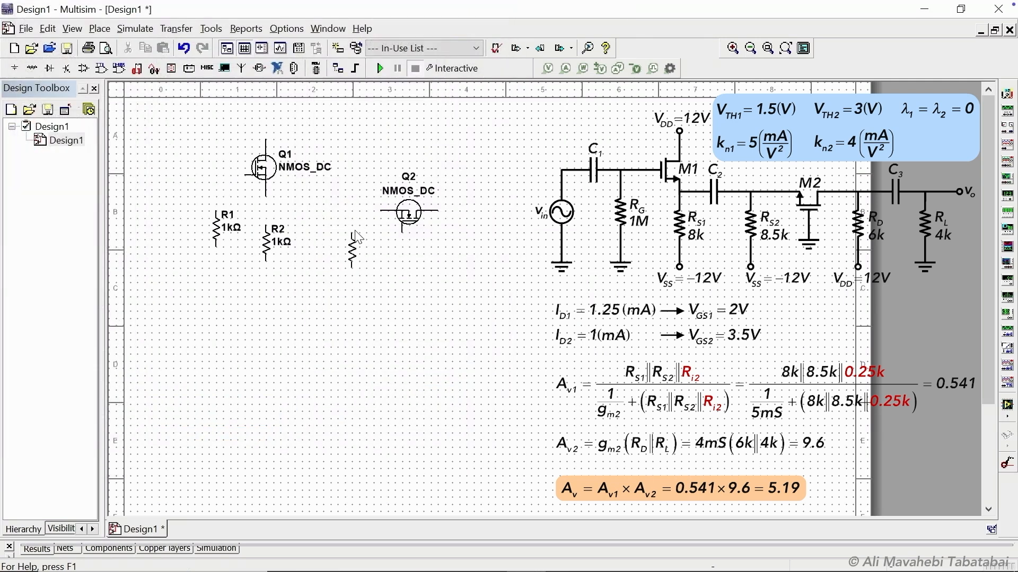
click(358, 237)
click(479, 40)
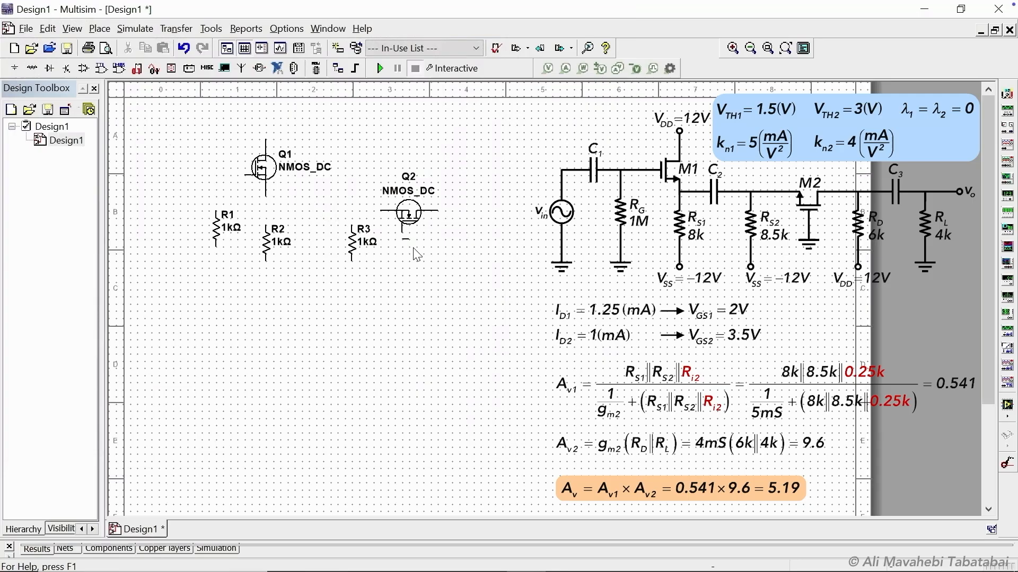
click(454, 236)
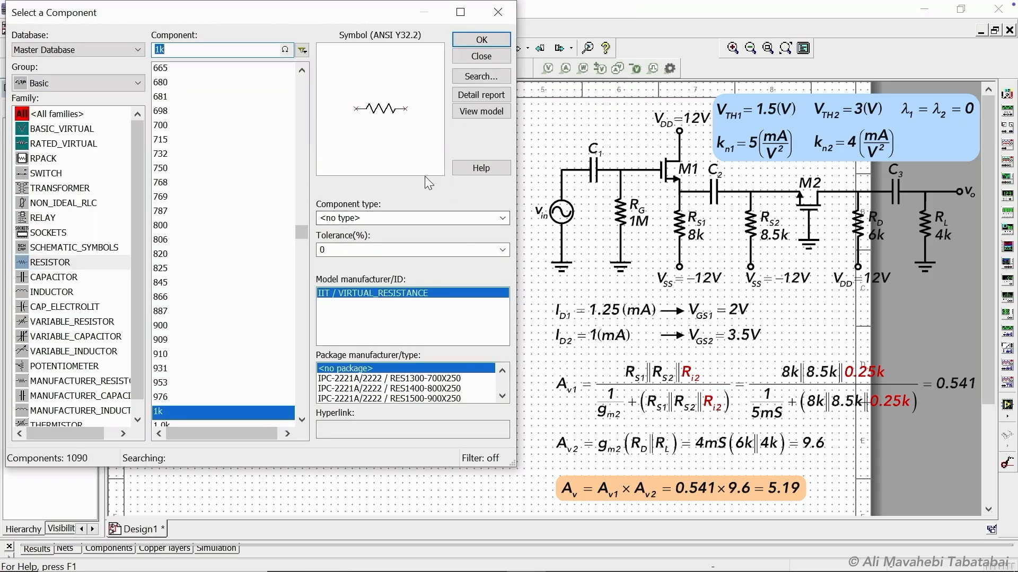
Place two VDD power sources, one above Q1 and one below R4.
click(47, 78)
click(37, 96)
click(66, 128)
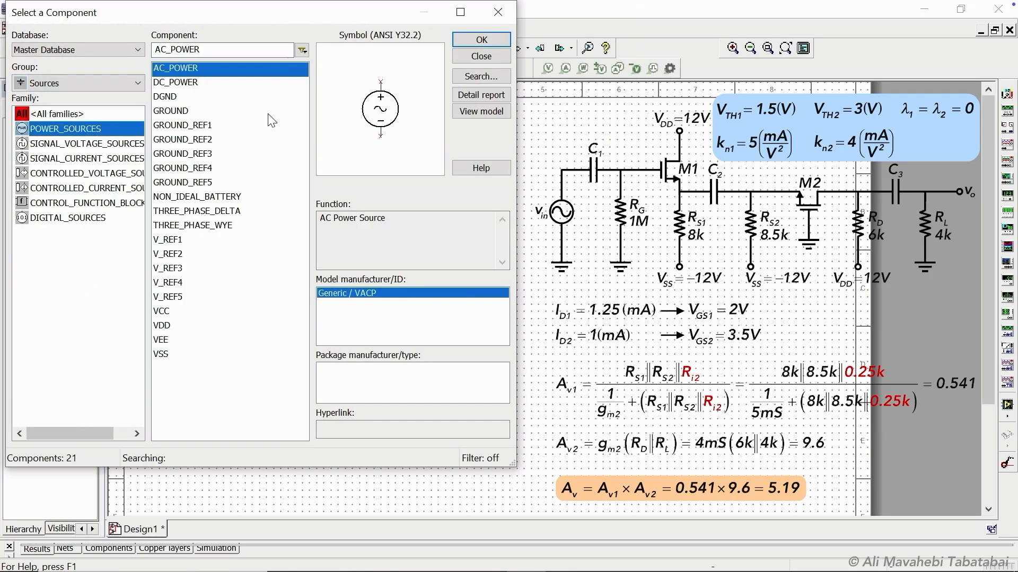
click(169, 325)
click(480, 40)
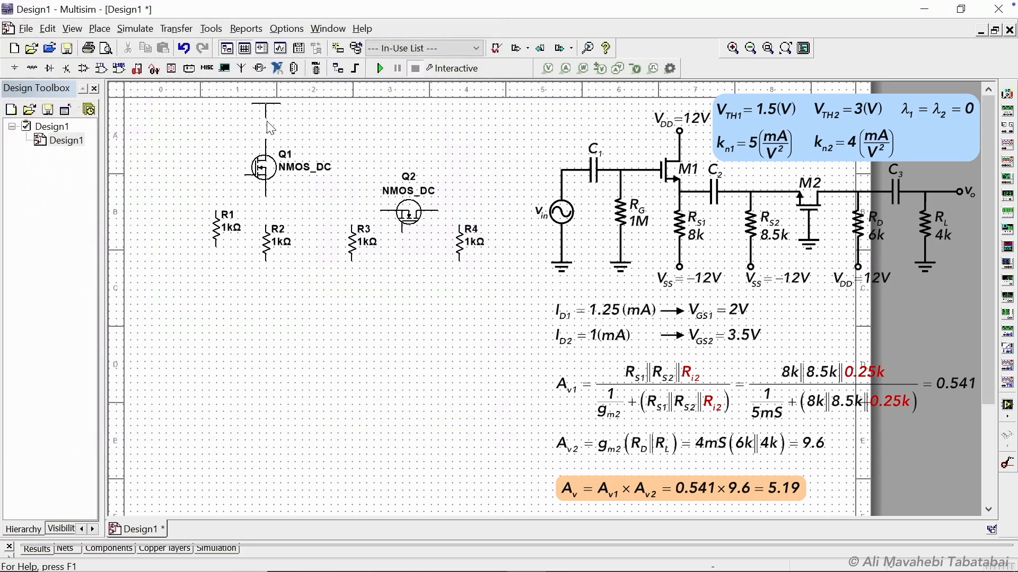
click(271, 127)
click(479, 40)
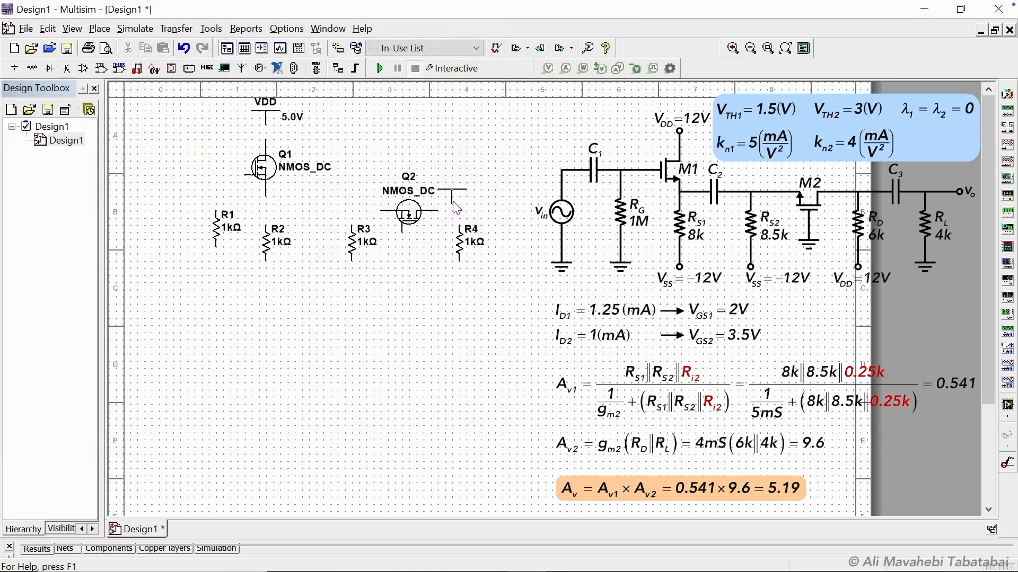
click(459, 281)
Place two VSS power sources below R3 and R2.
click(170, 343)
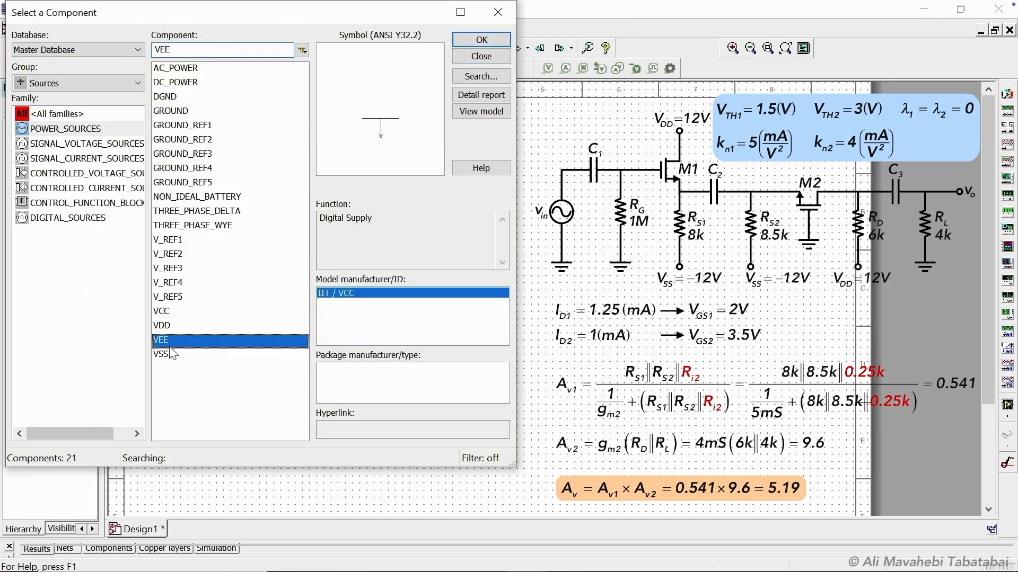
click(171, 354)
click(480, 41)
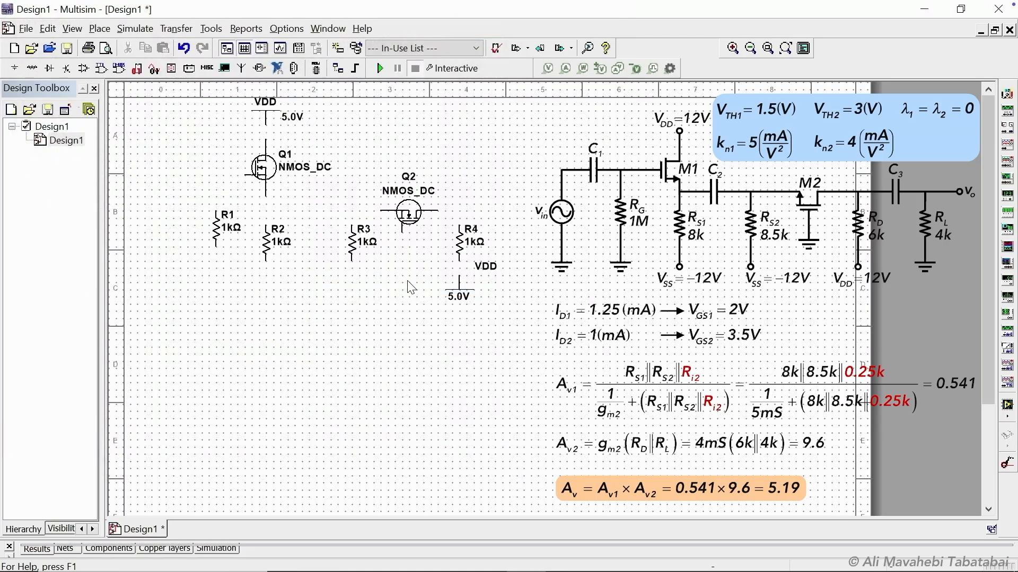
click(353, 279)
click(479, 41)
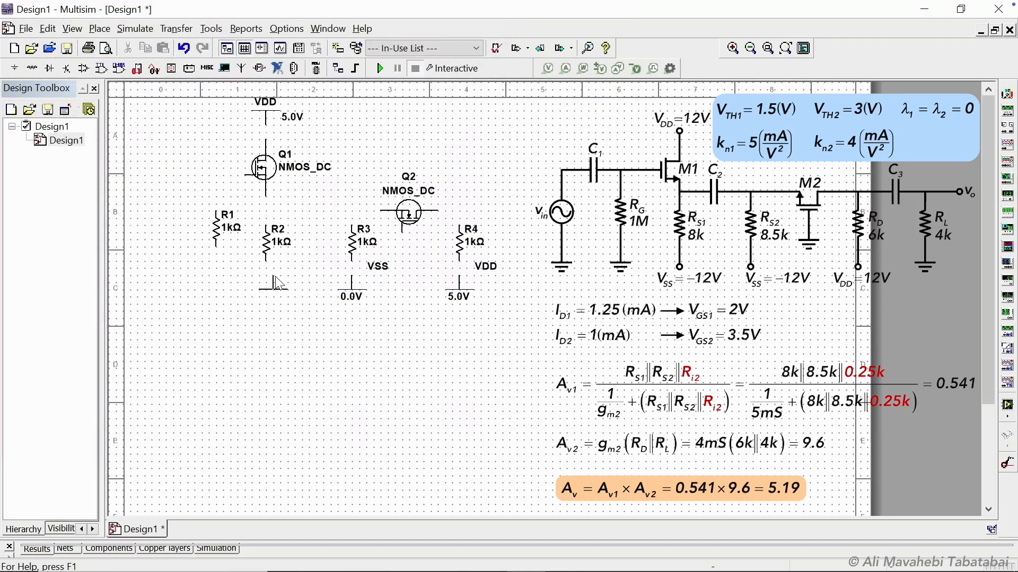
click(267, 284)
Place two grounds, one below R1 and one below Q2.
click(172, 111)
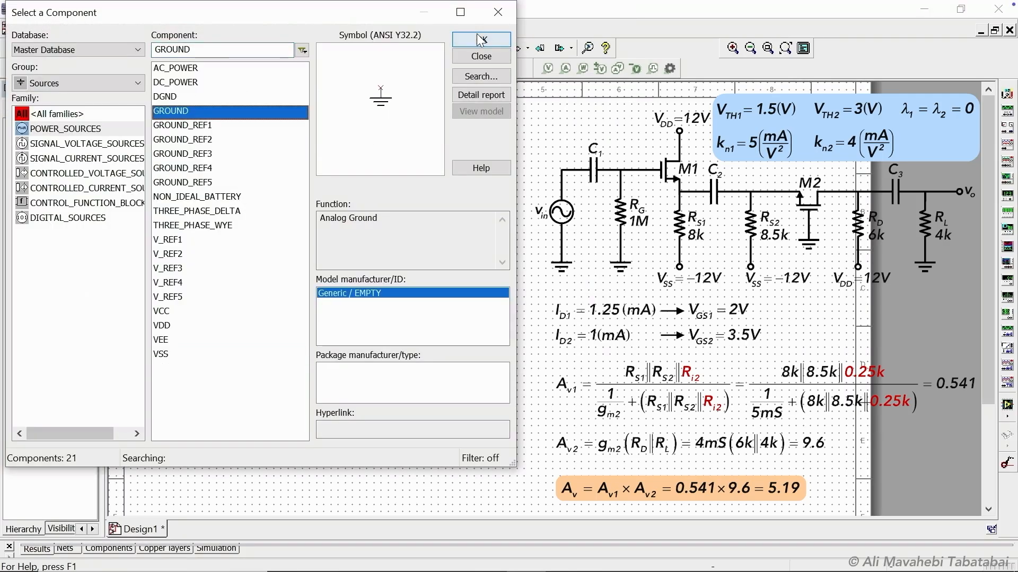
click(480, 41)
click(216, 286)
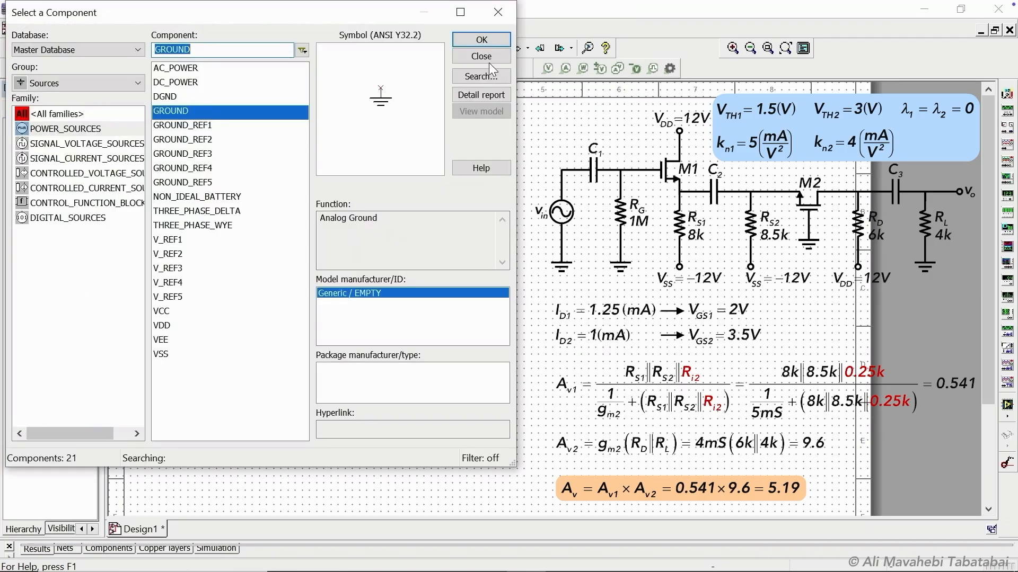
click(485, 41)
click(407, 287)
click(485, 38)
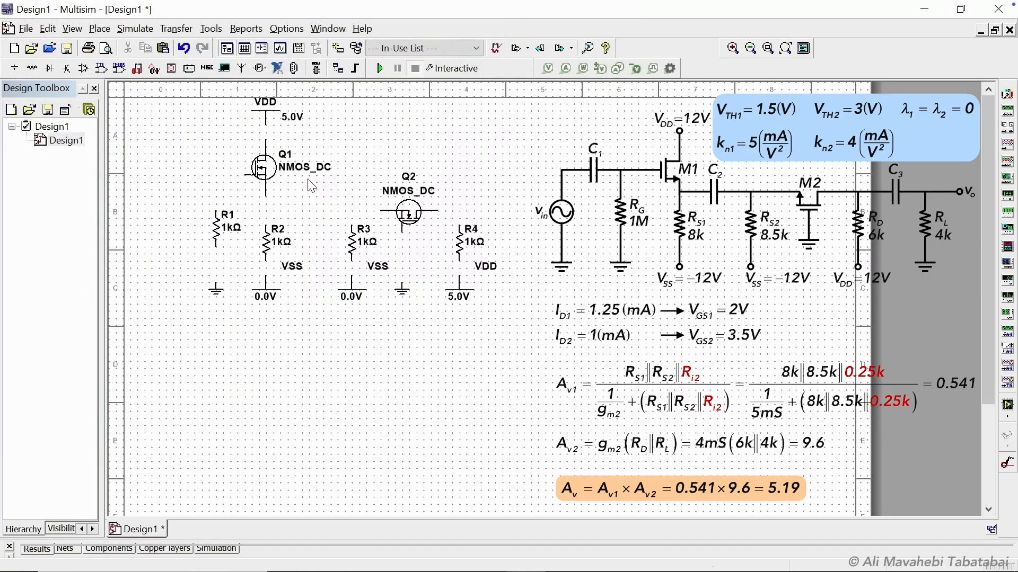
Wire R1 to Q1's gate, and connect VDD, Q1, R2 and VSS in the first stage.
click(216, 211)
click(245, 175)
click(265, 125)
click(266, 140)
click(265, 196)
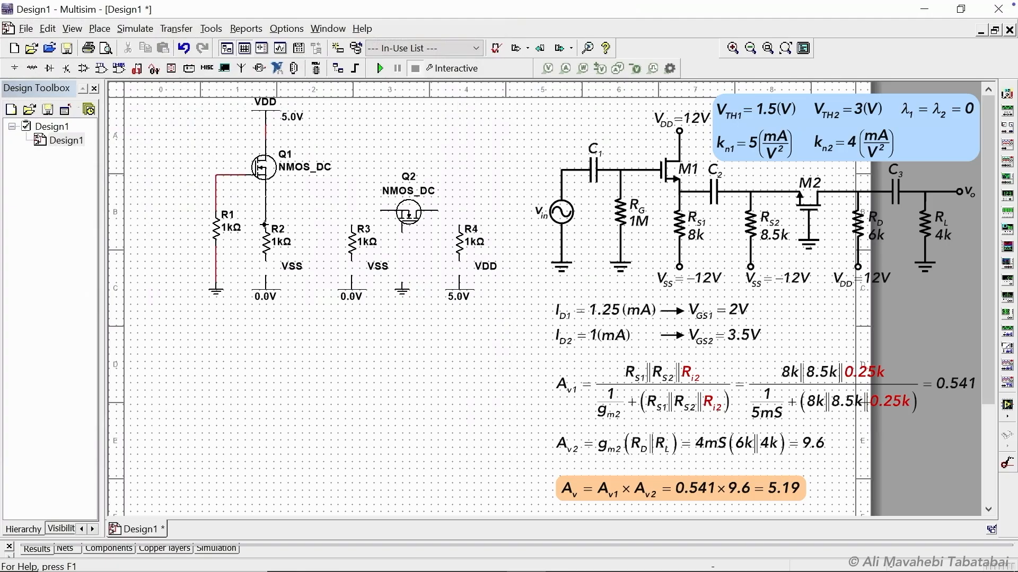
click(265, 225)
click(265, 260)
click(266, 275)
Wire Q2 to R3, R4 and ground, and connect R4 to VDD.
click(350, 225)
click(381, 210)
click(459, 226)
click(438, 211)
click(459, 253)
click(459, 276)
click(403, 225)
click(402, 286)
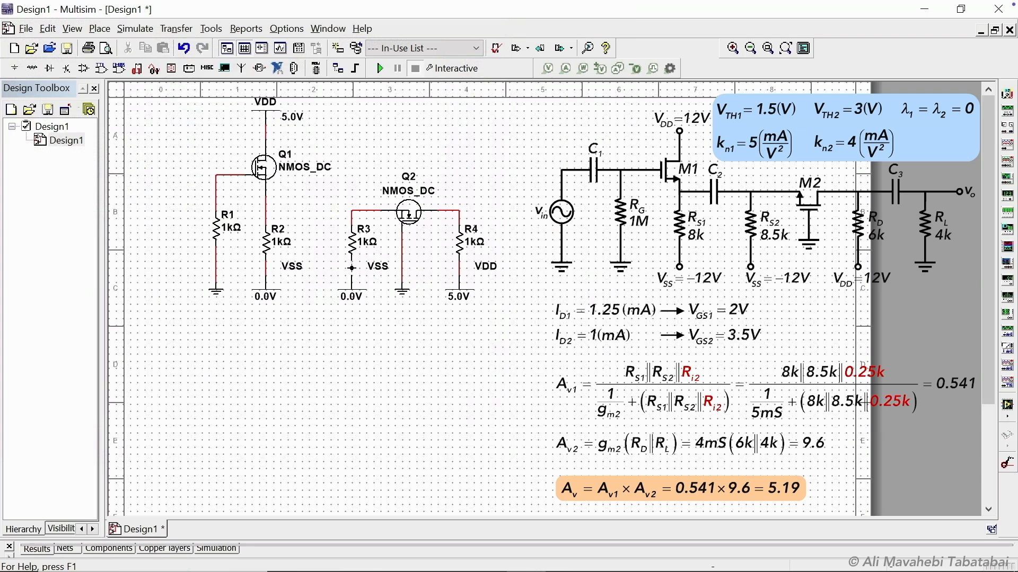
Set the VDD supply voltage to 12 V.
double_click(257, 123)
text(12)
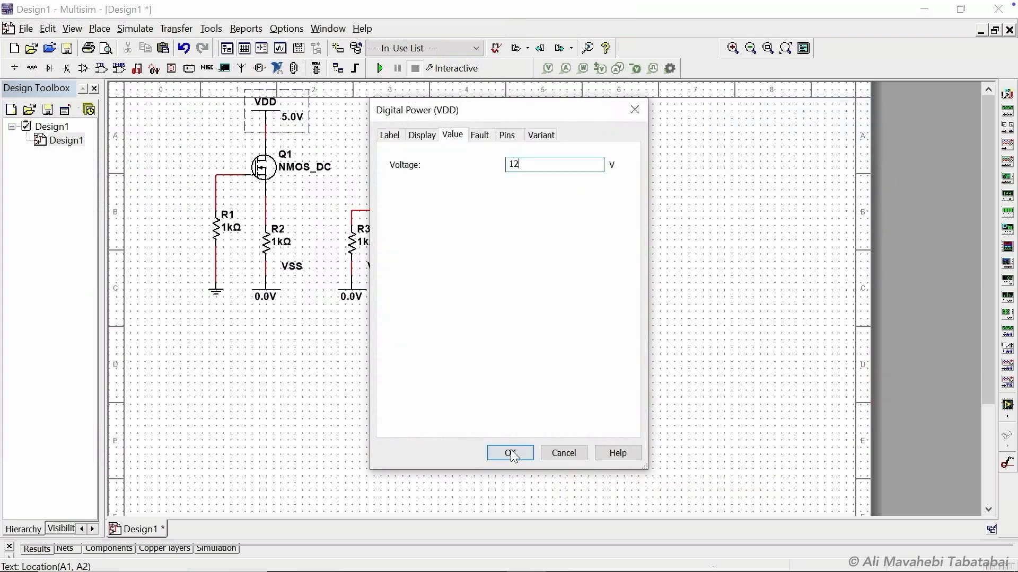
click(510, 451)
Reposition the VDD and VSS supply labels beside their symbols.
drag(289, 115, 289, 101)
drag(481, 273, 483, 303)
click(379, 266)
drag(379, 266, 379, 293)
Set the VSS supply voltage to -12 V and reposition its label.
double_click(352, 294)
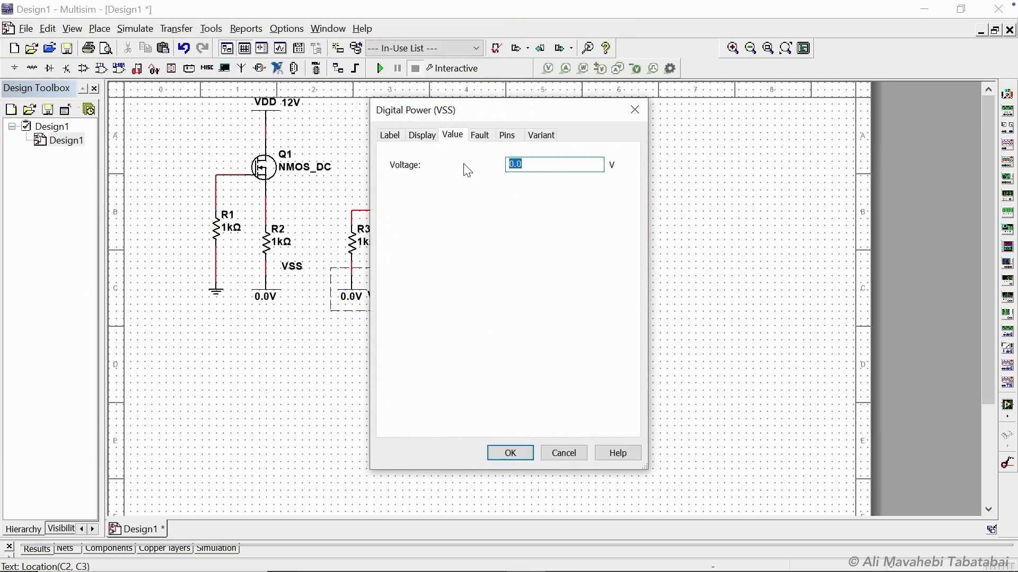
text(-12)
click(510, 453)
click(291, 298)
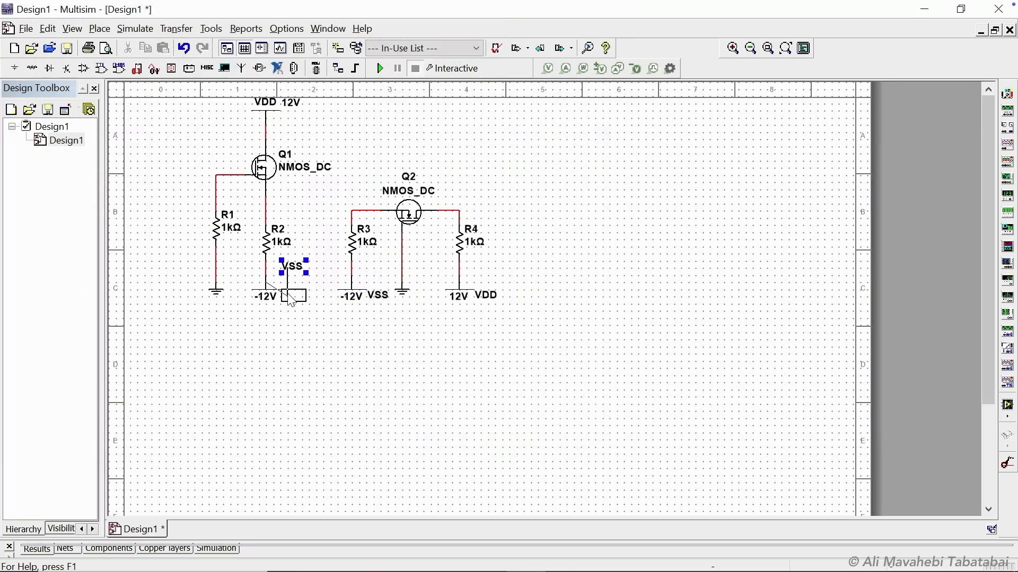
drag(291, 298, 290, 298)
Set R1's resistance to 1M and R2's resistance to 8k.
double_click(217, 234)
text(1M)
key(Return)
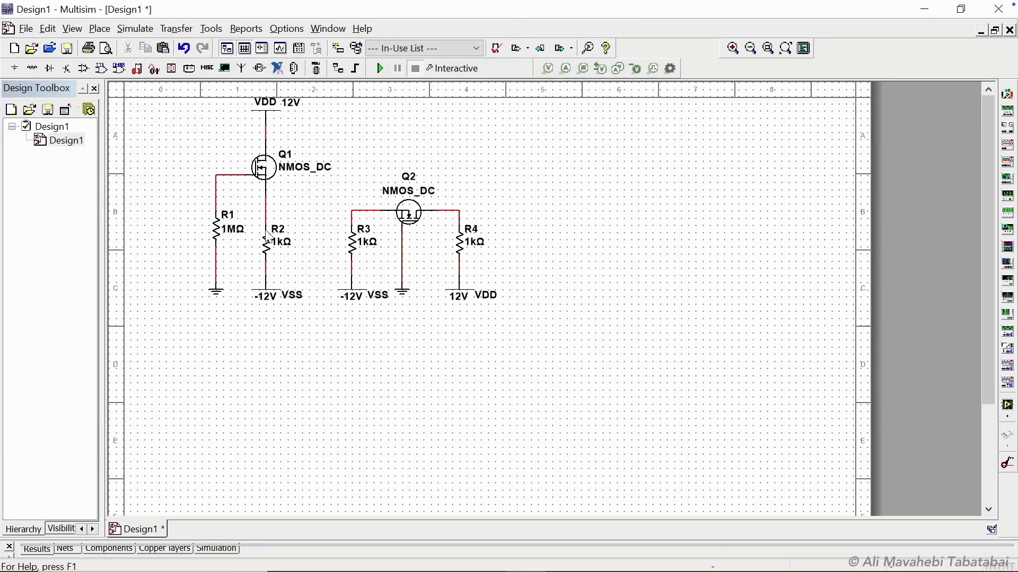
double_click(269, 236)
text(8k)
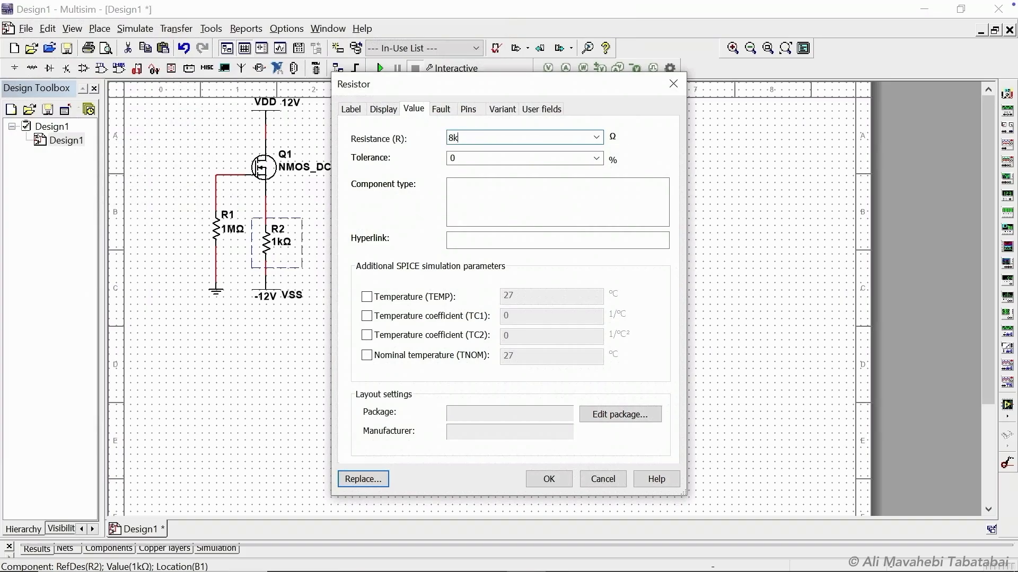
click(549, 479)
Set R3's resistance to 8.5k and R4's resistance to 6k.
double_click(356, 245)
text(8.5k)
click(546, 479)
double_click(462, 247)
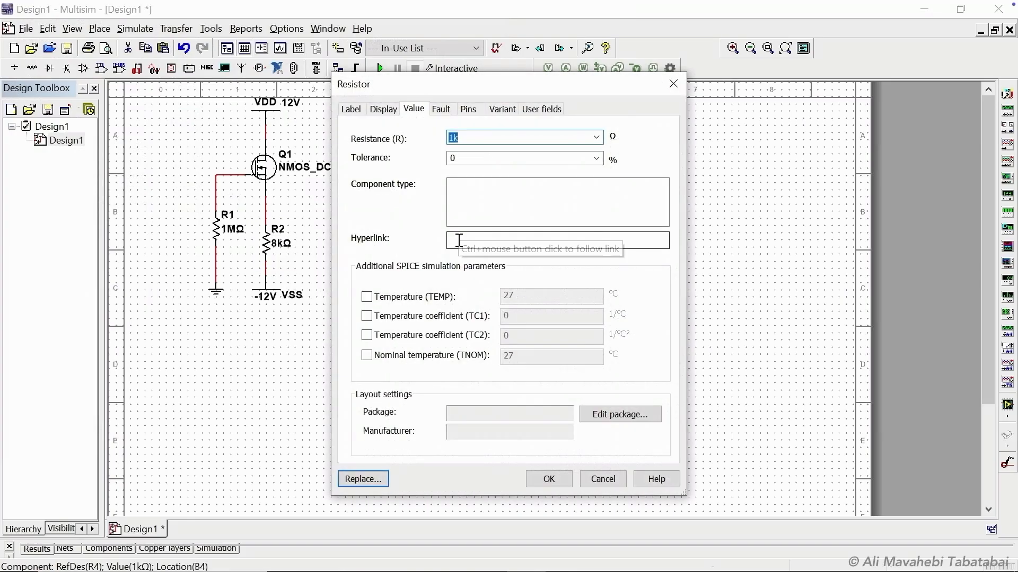
text(6k)
click(547, 479)
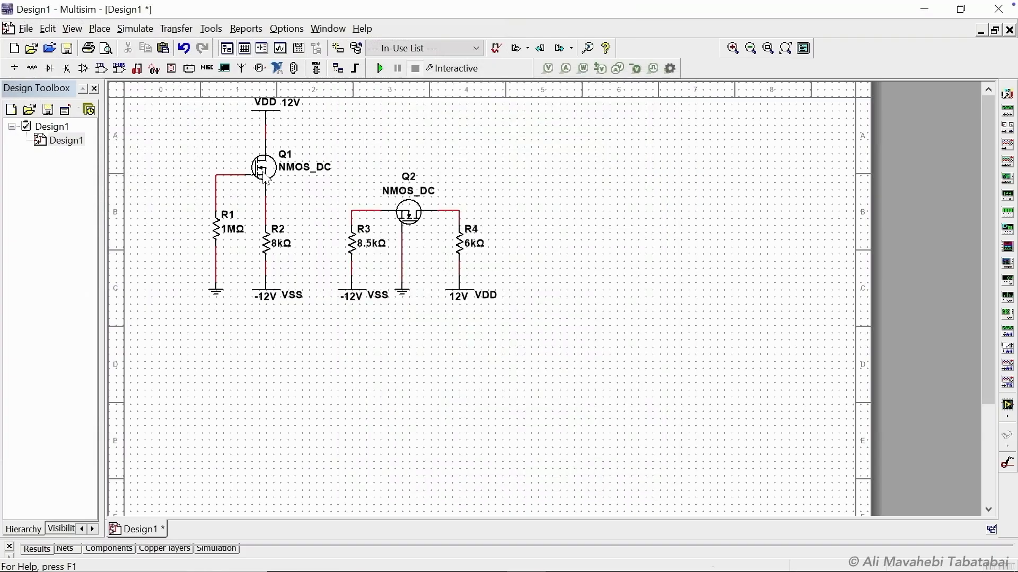
Place a voltage-current probe between VDD and Q1's drain, showing only V(dc) and I(dc).
click(617, 68)
click(266, 131)
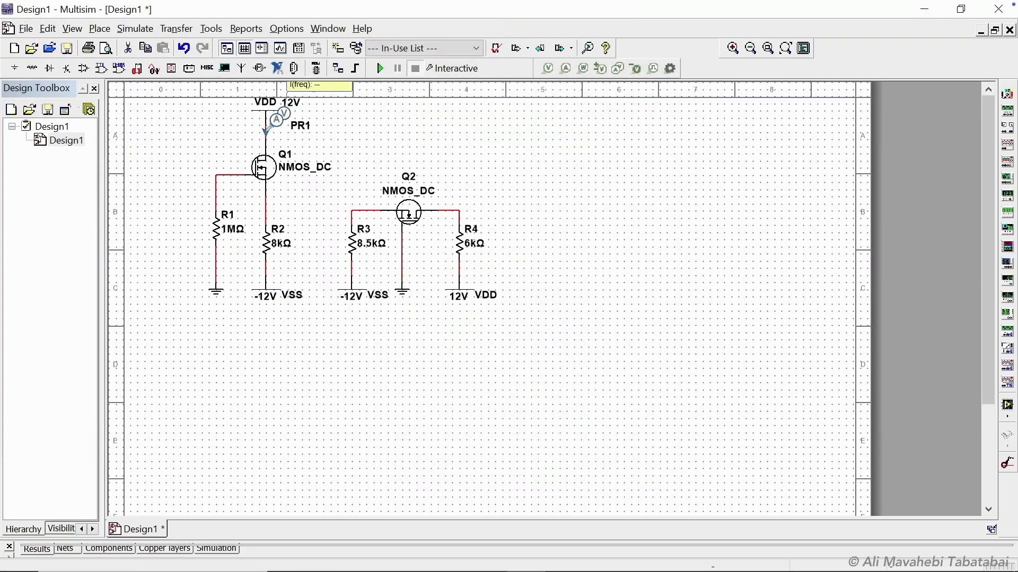
double_click(312, 87)
click(487, 105)
click(431, 228)
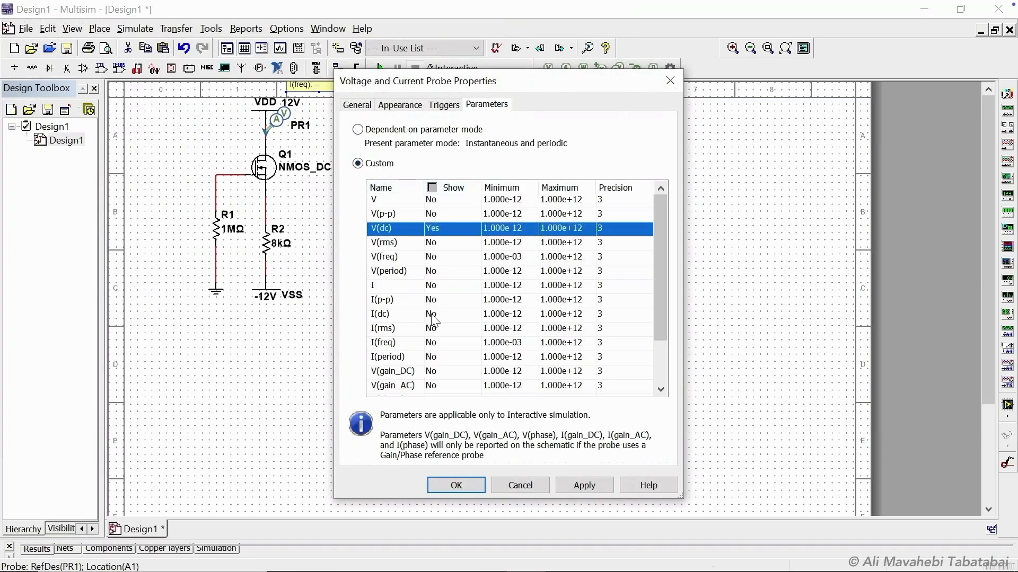
click(431, 314)
click(583, 483)
click(456, 484)
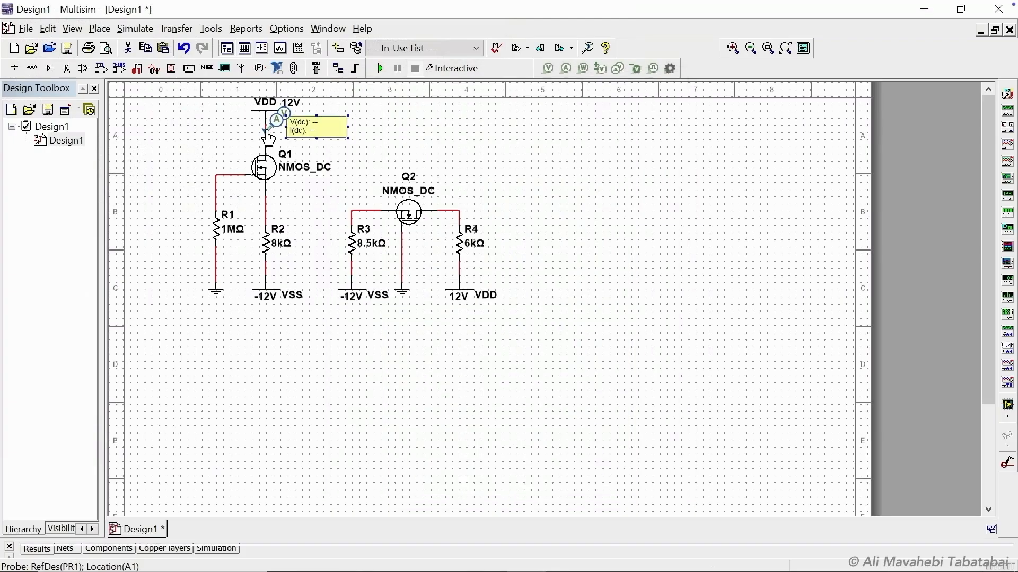
Place probes at Q1's source, Q2's drain at R4, and Q2's source at R3, repositioning a readout.
click(266, 211)
click(453, 211)
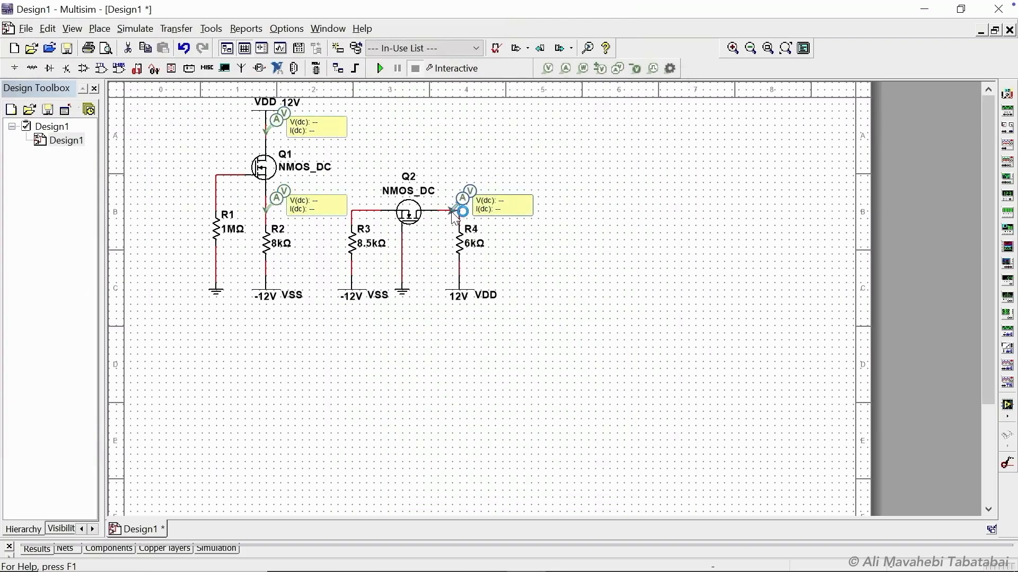
right_click(447, 206)
key(Escape)
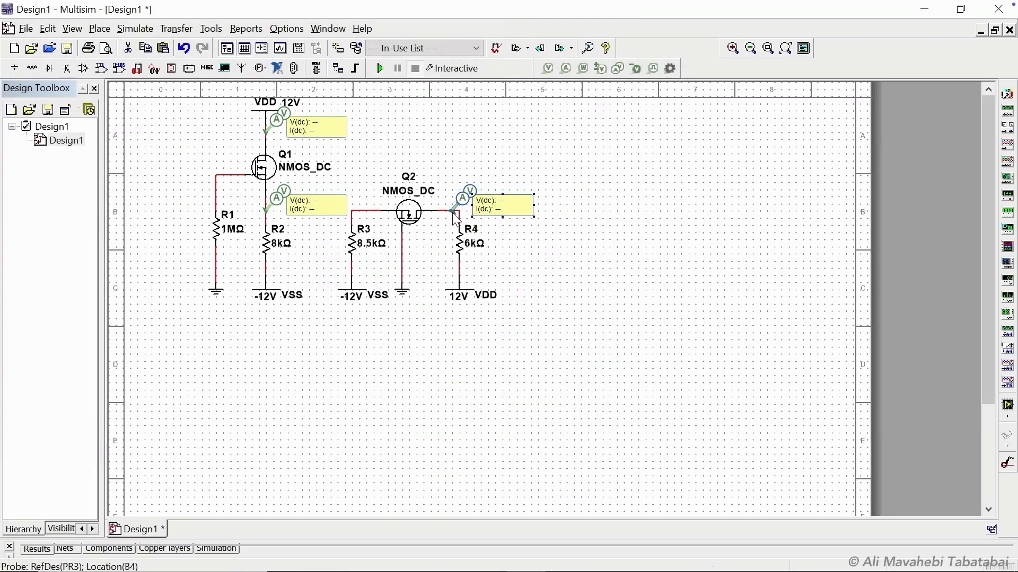
click(360, 212)
drag(409, 212, 368, 178)
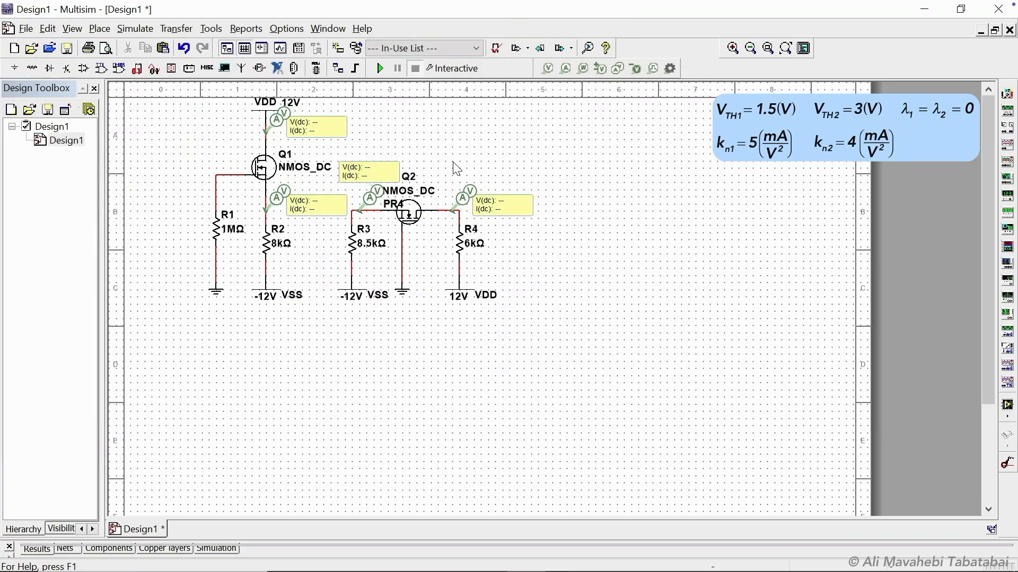
Open Q1's properties and the editor for its transistor model.
right_click(258, 168)
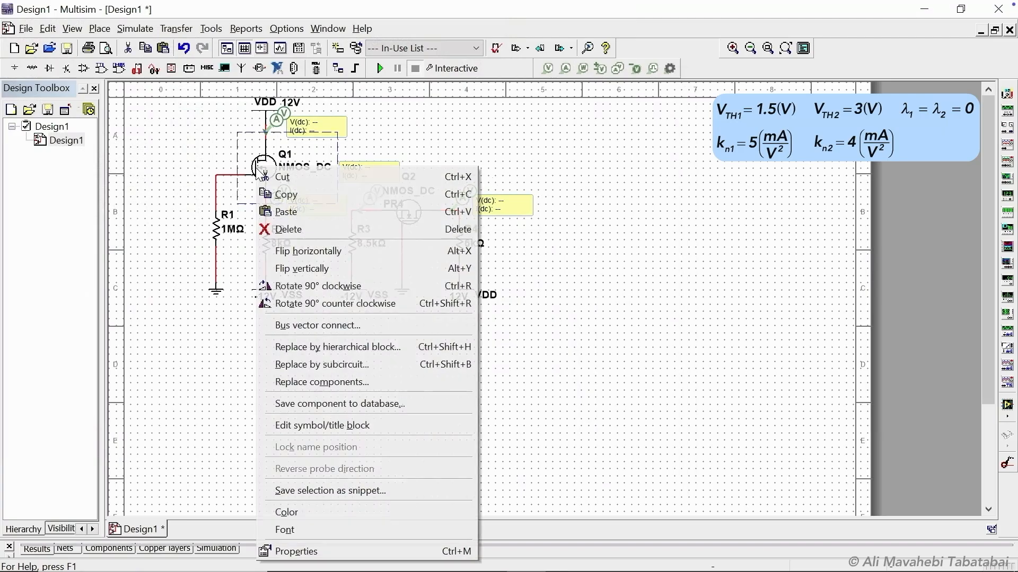
click(301, 546)
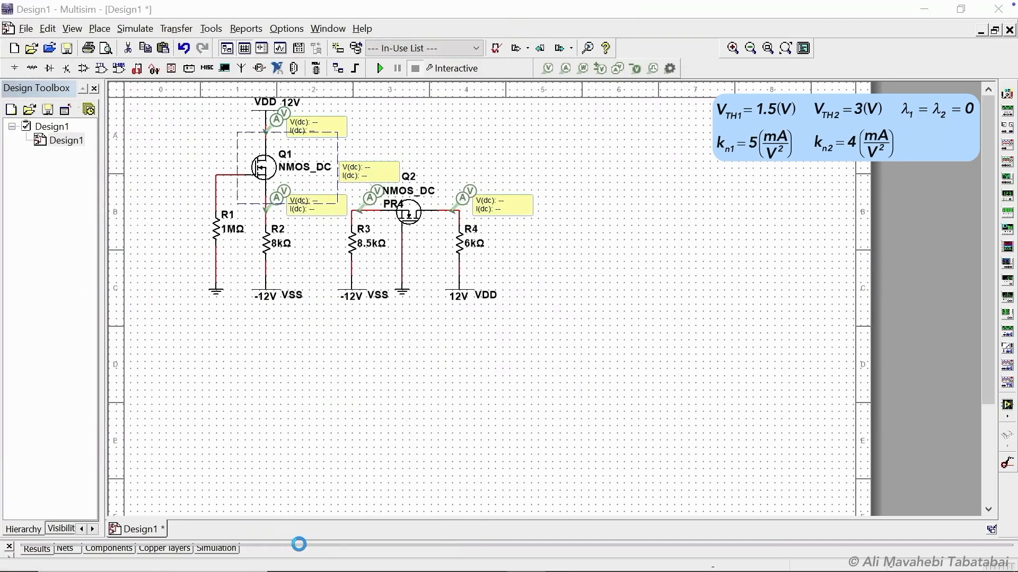
click(599, 406)
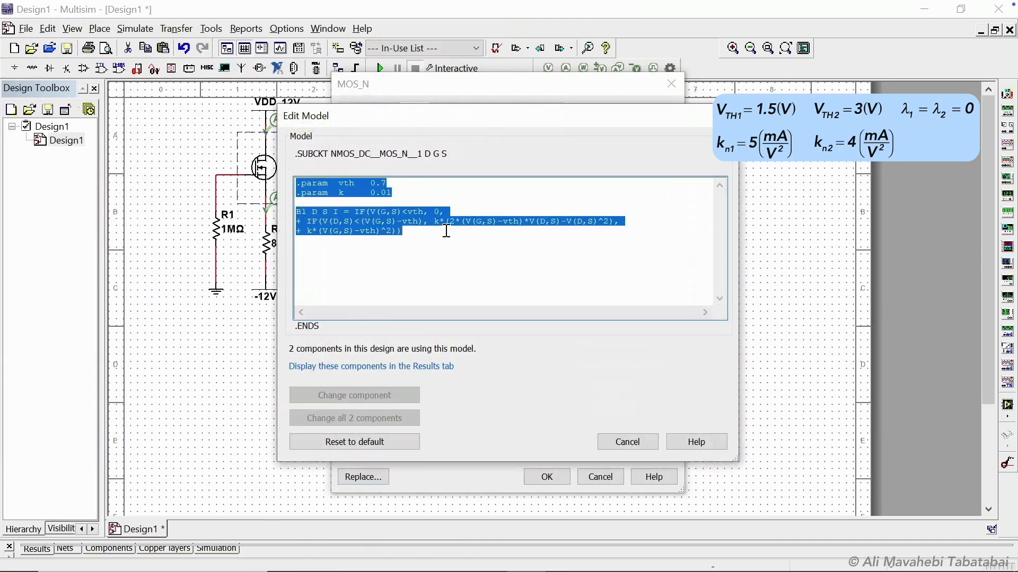
Set Q1's model parameter vth to 1.5 and k to 0.005, applying it to this component only.
click(389, 182)
key(BackSpace)
key(BackSpace)
key(BackSpace)
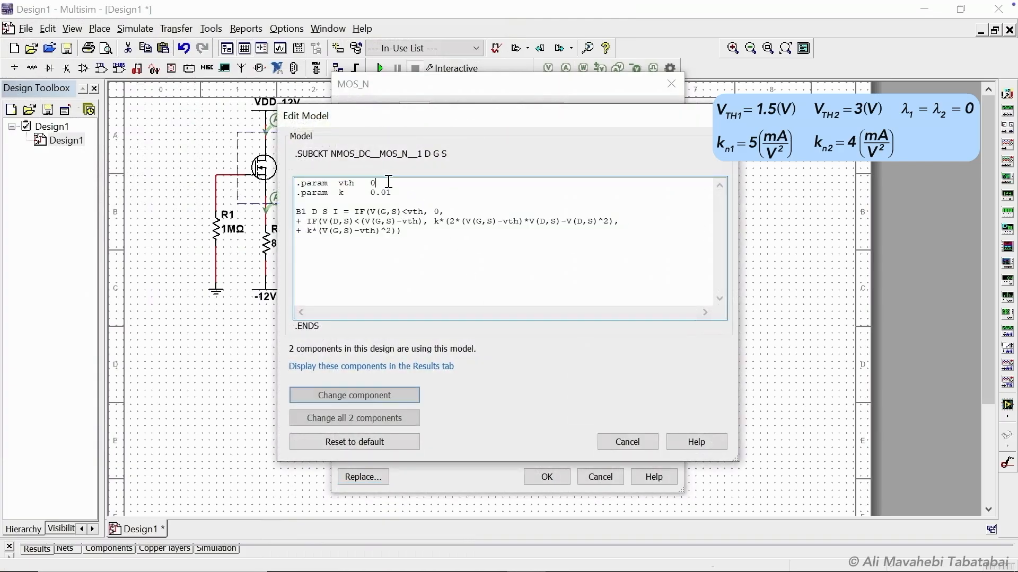
text(1.5)
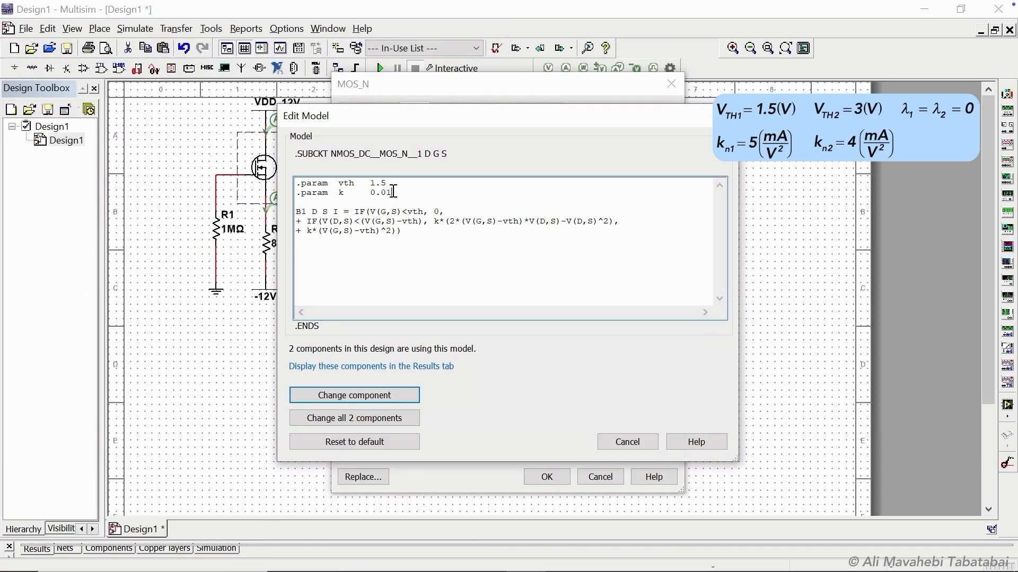
key(BackSpace)
text(05)
click(398, 392)
click(528, 471)
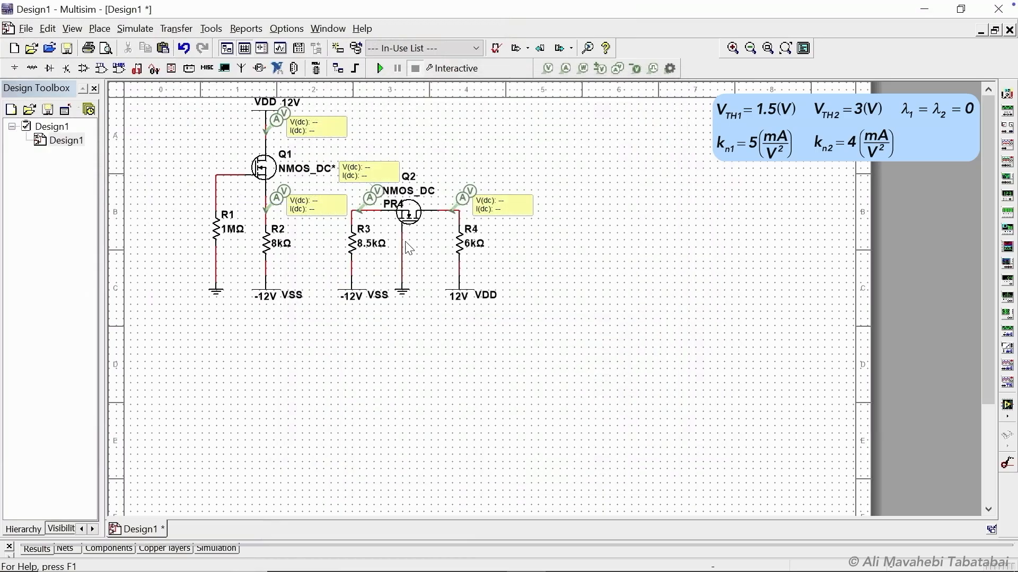
Open Q2's transistor model and set vth to 3 and k to 0.004 for this component only.
right_click(406, 217)
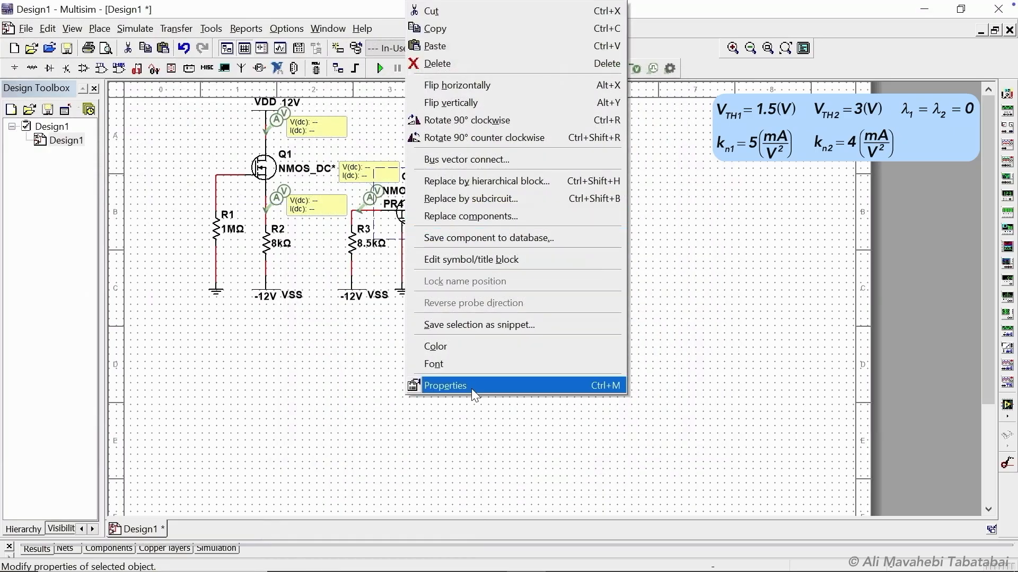
click(470, 387)
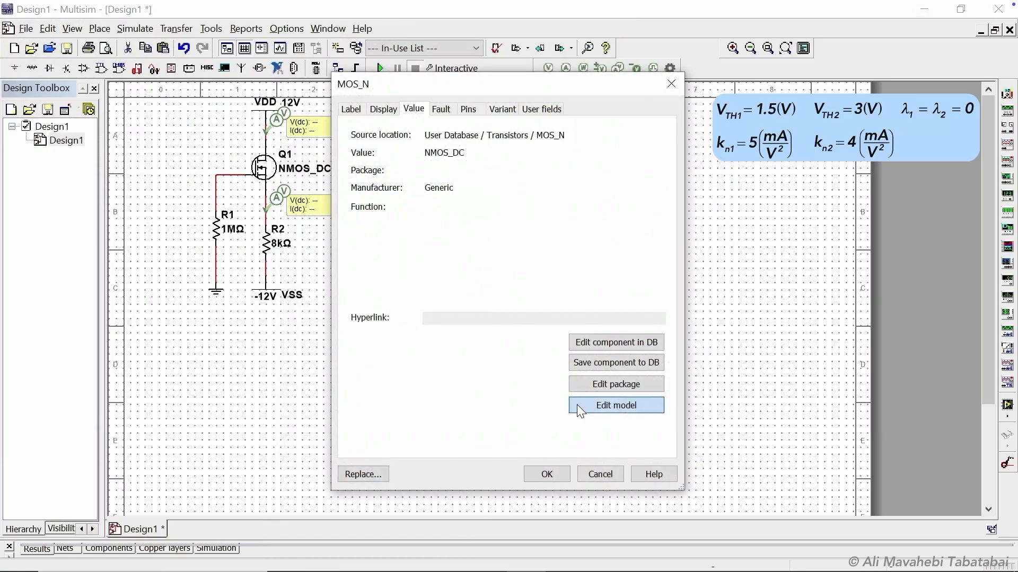
click(578, 406)
click(386, 184)
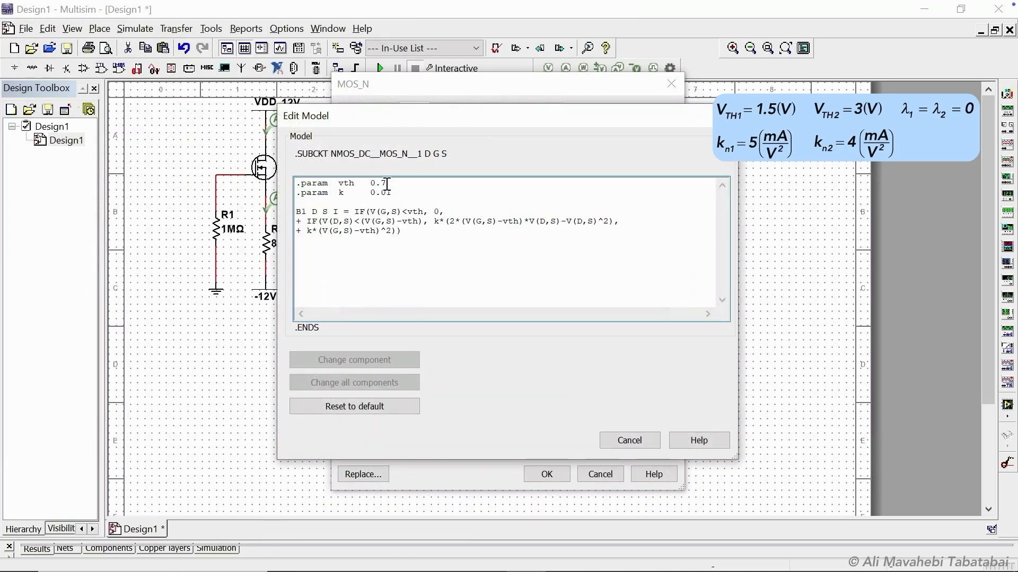
key(BackSpace)
key(BackSpace)
key(BackSpace)
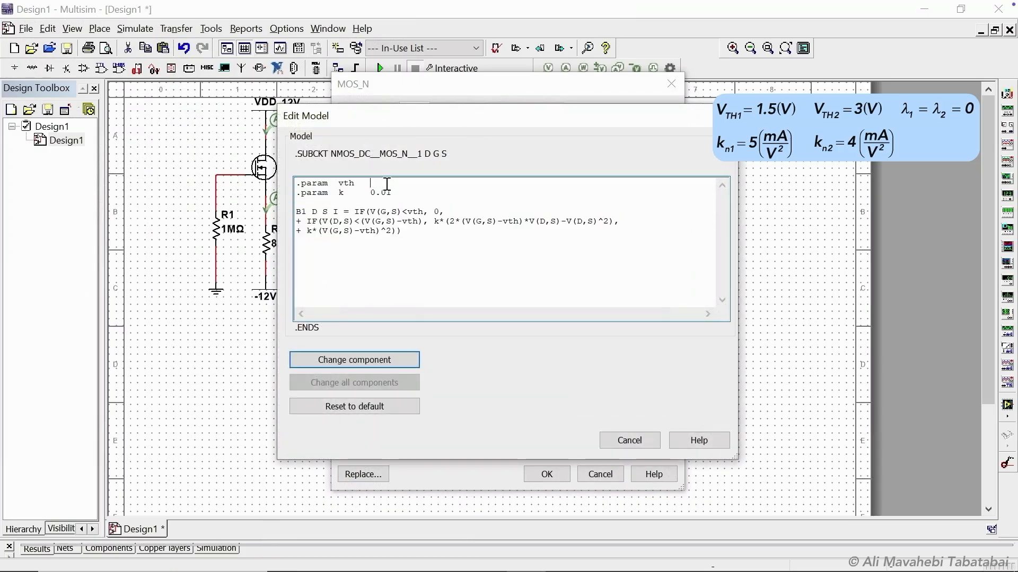
text(3)
click(397, 193)
key(BackSpace)
text(04)
click(403, 358)
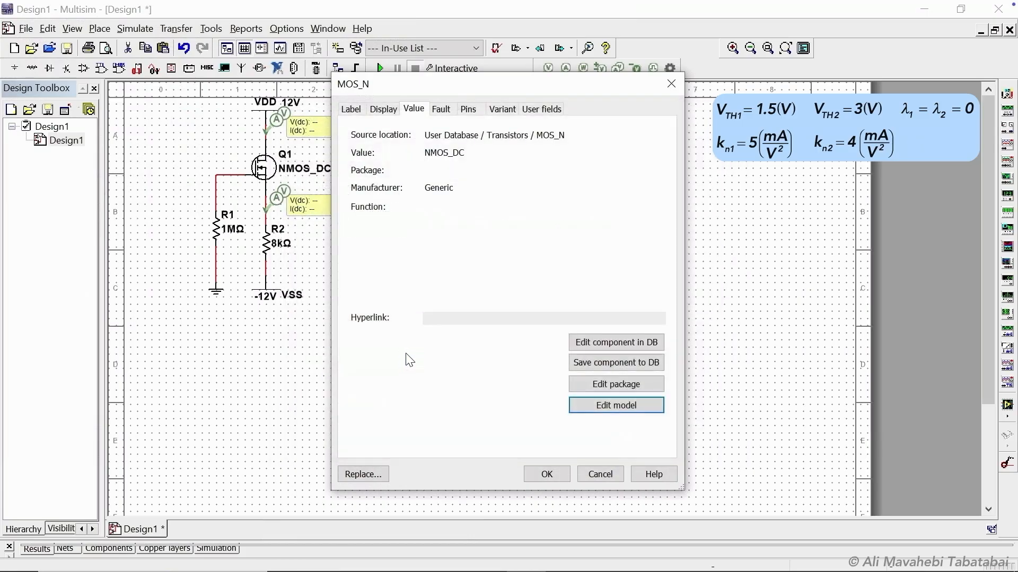
click(547, 474)
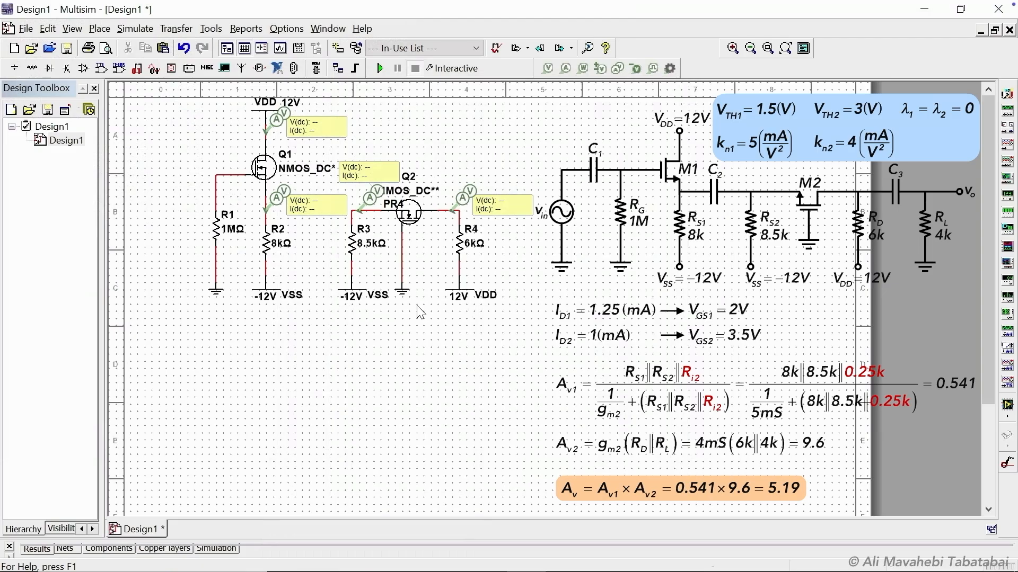
Run the interactive simulation to read the probe values, then stop it.
click(381, 68)
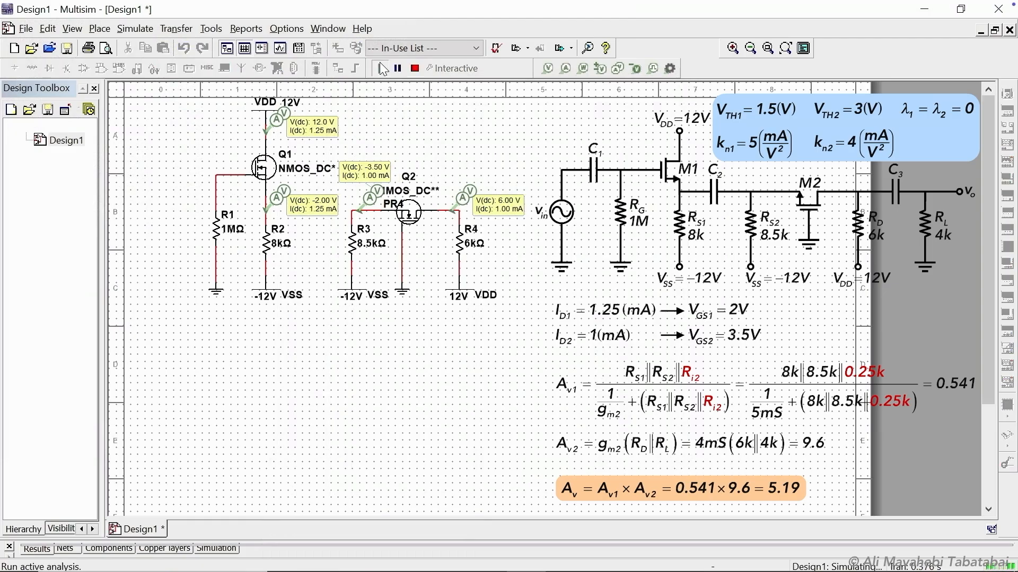
click(415, 68)
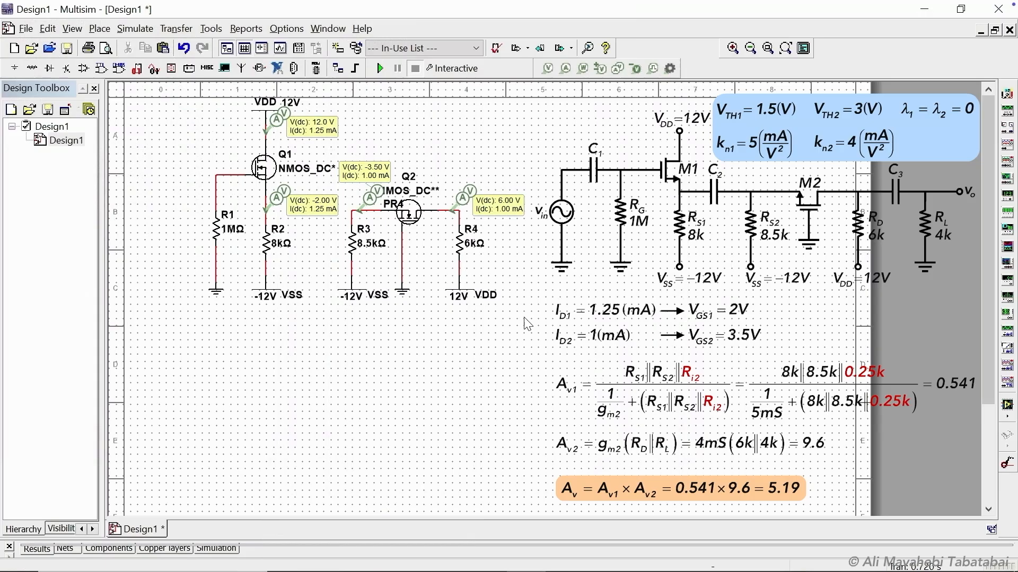
Duplicate the whole bias circuit below the original and delete the copy's probes and supply sources.
drag(512, 321, 197, 101)
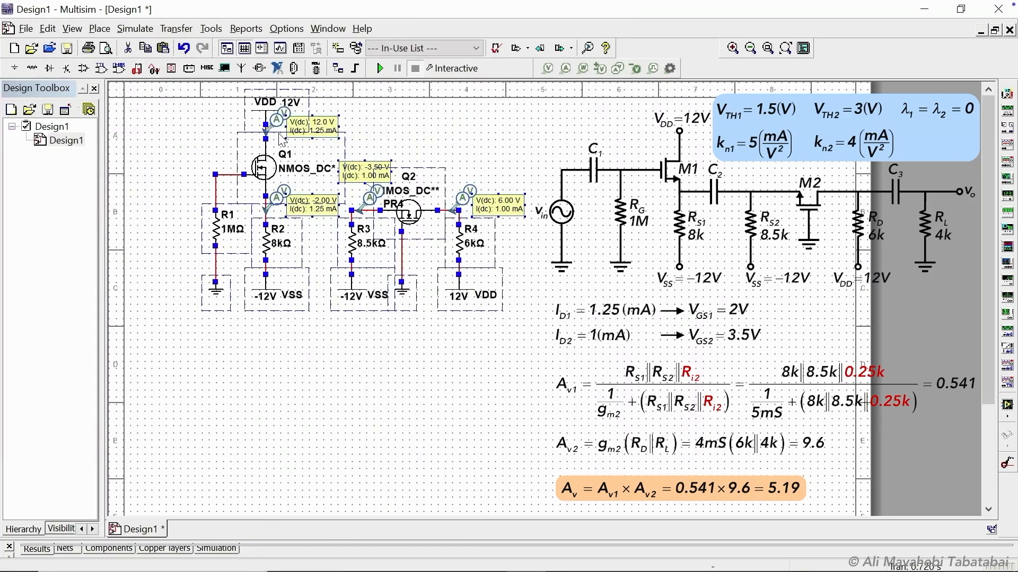
right_click(261, 329)
click(288, 146)
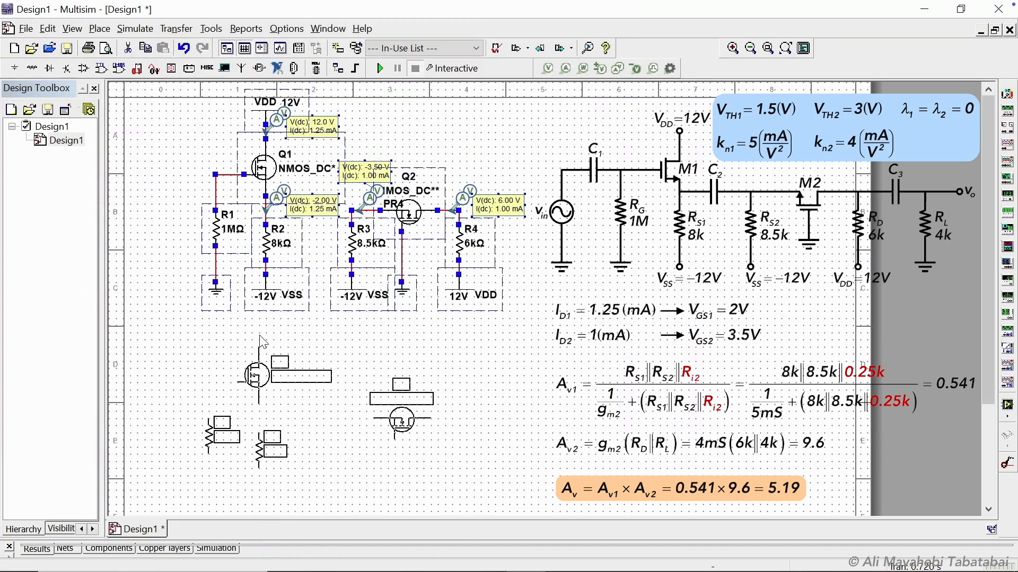
click(263, 334)
drag(989, 238, 989, 265)
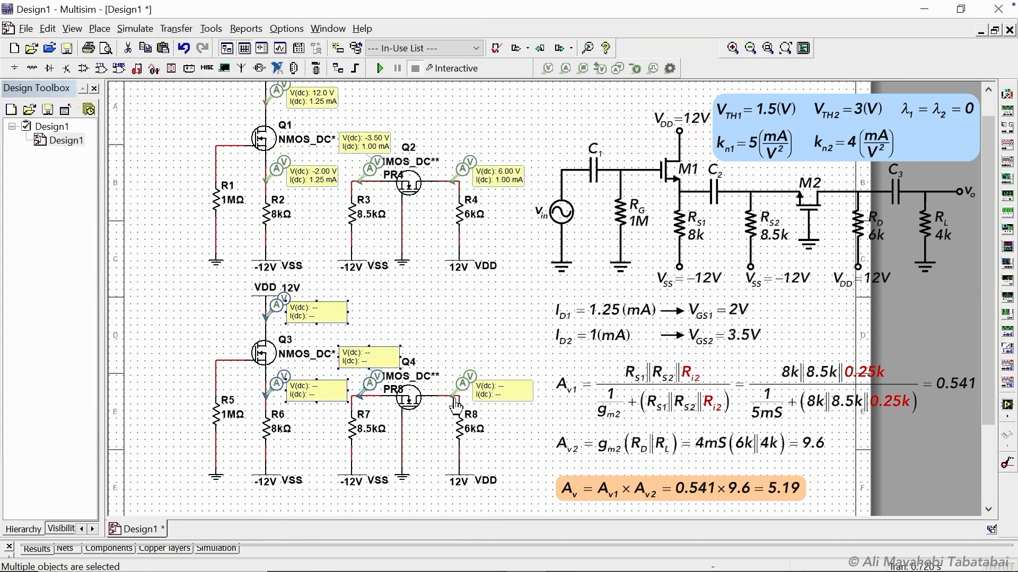
key(Delete)
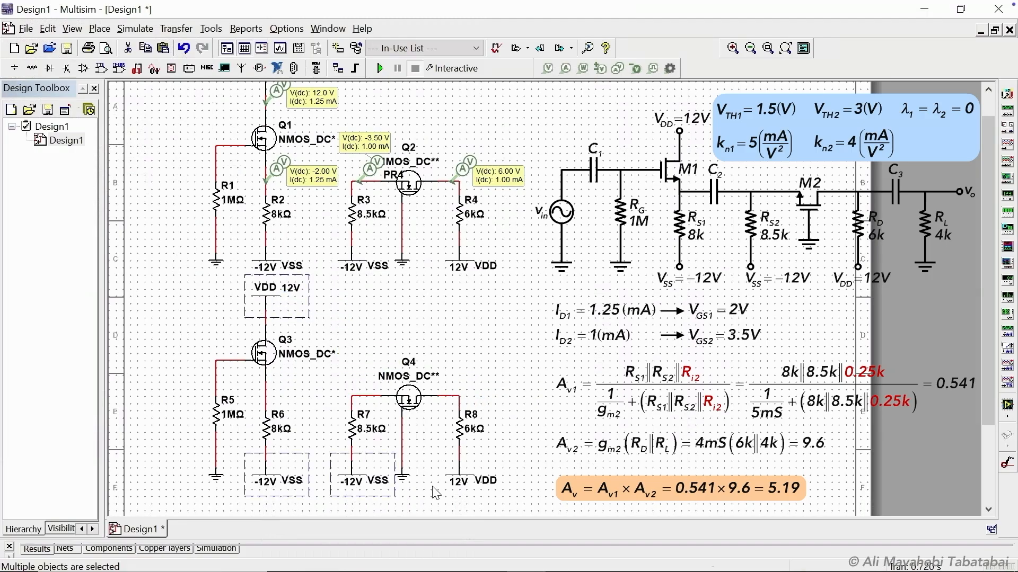
click(462, 490)
Place an AC voltage source to the left of the copied Q3 stage.
click(32, 68)
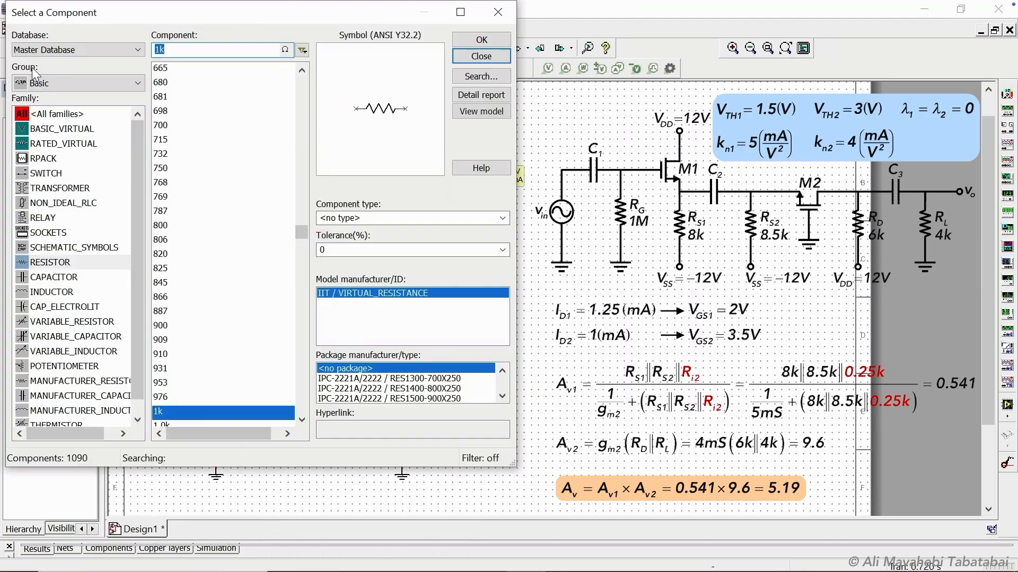
click(78, 83)
click(45, 114)
click(169, 68)
click(481, 40)
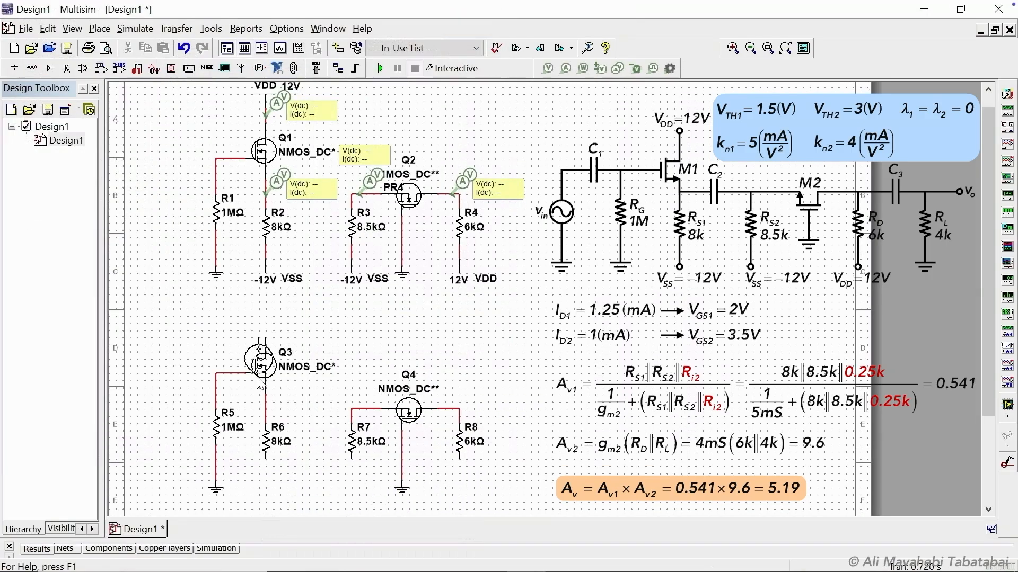
click(156, 456)
click(480, 56)
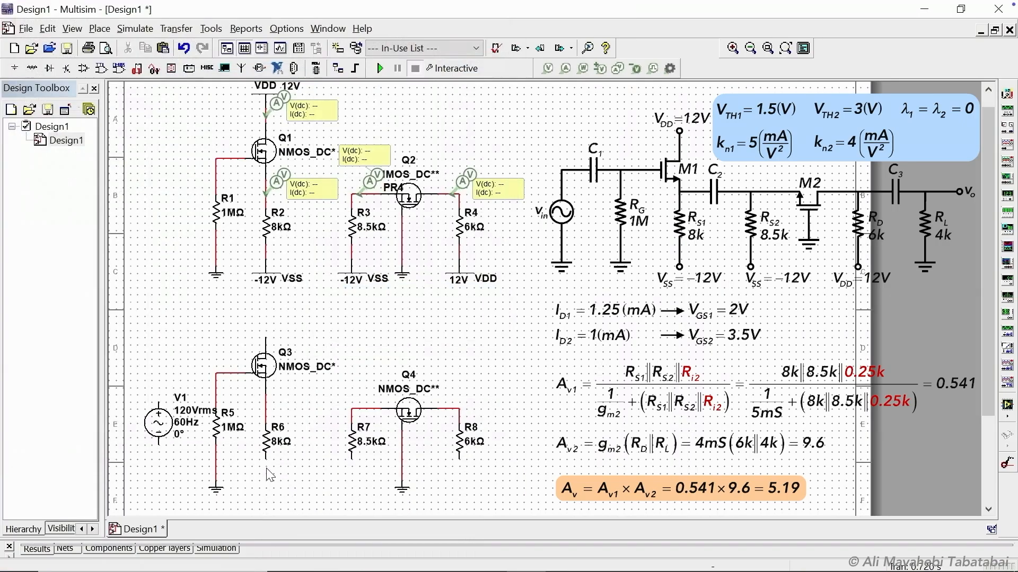
Paste ground symbols under V1, R6, R7 and R8 and one above Q3's drain.
click(216, 493)
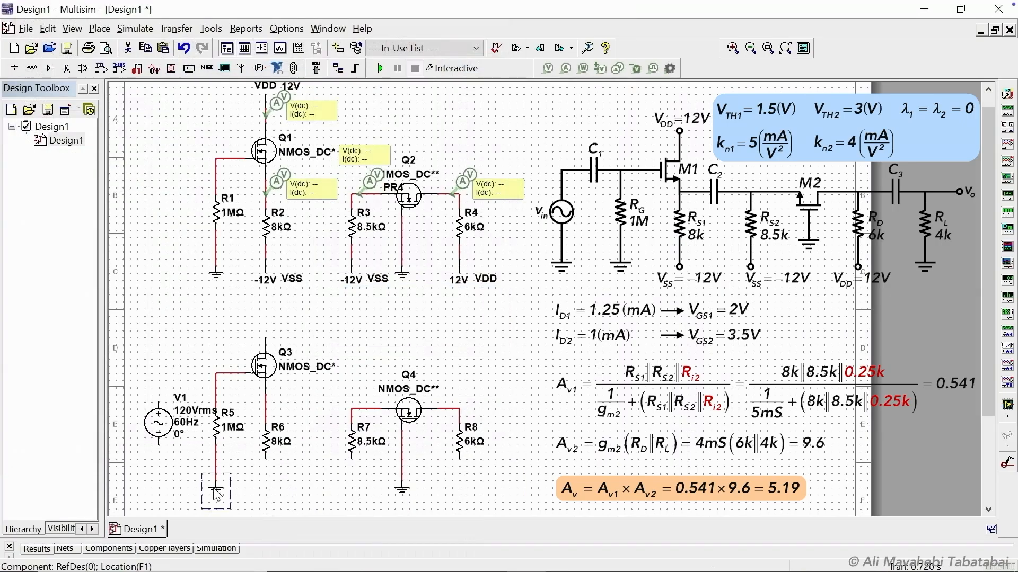
key(ctrl+v)
click(159, 483)
key(ctrl+v)
click(266, 483)
key(ctrl+v)
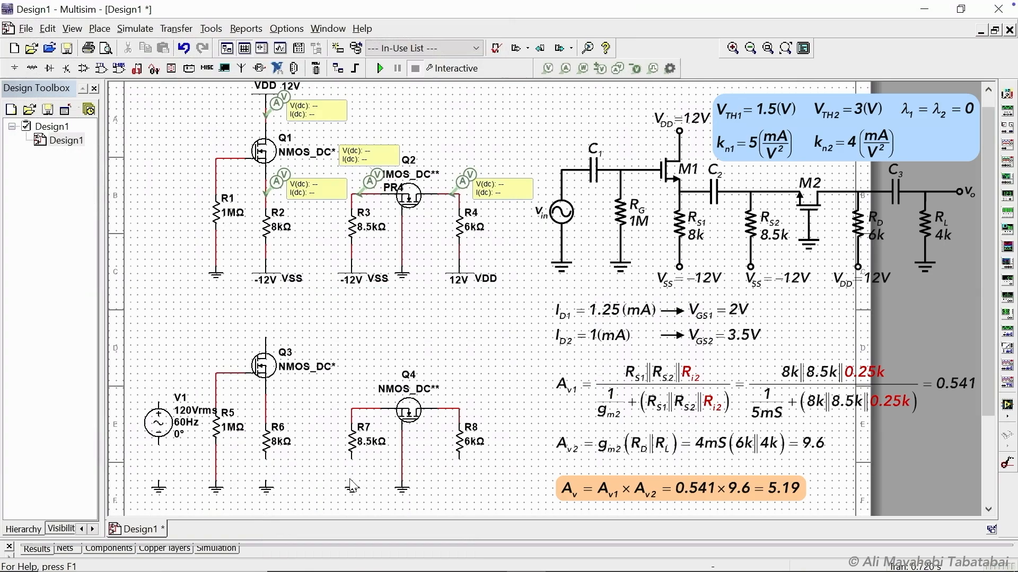
click(353, 483)
key(ctrl+v)
click(460, 482)
key(ctrl+v)
click(303, 318)
Wire Q3's drain to ground, V1 to the gate node, the resistors to their grounds, and Q3's source to Q4's source.
click(302, 310)
click(265, 338)
click(157, 444)
click(158, 483)
click(159, 404)
click(216, 373)
click(266, 459)
click(266, 483)
click(352, 460)
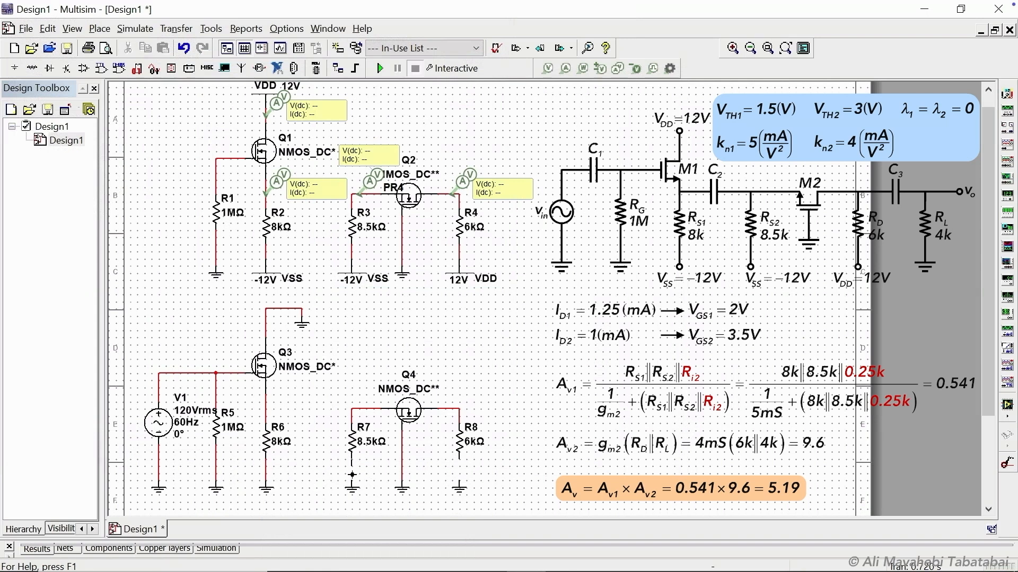
click(352, 483)
click(460, 459)
click(460, 483)
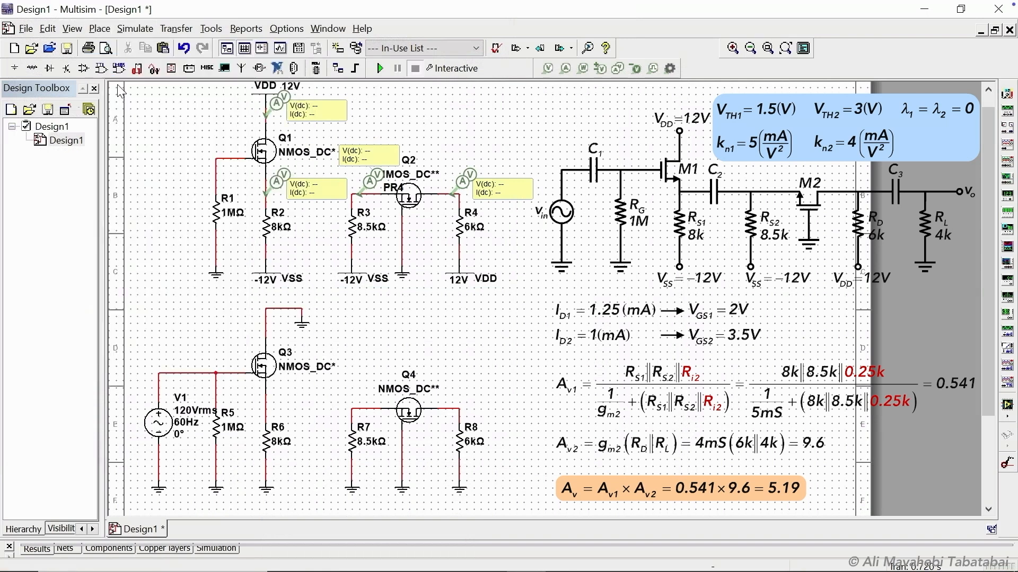
click(353, 421)
click(266, 421)
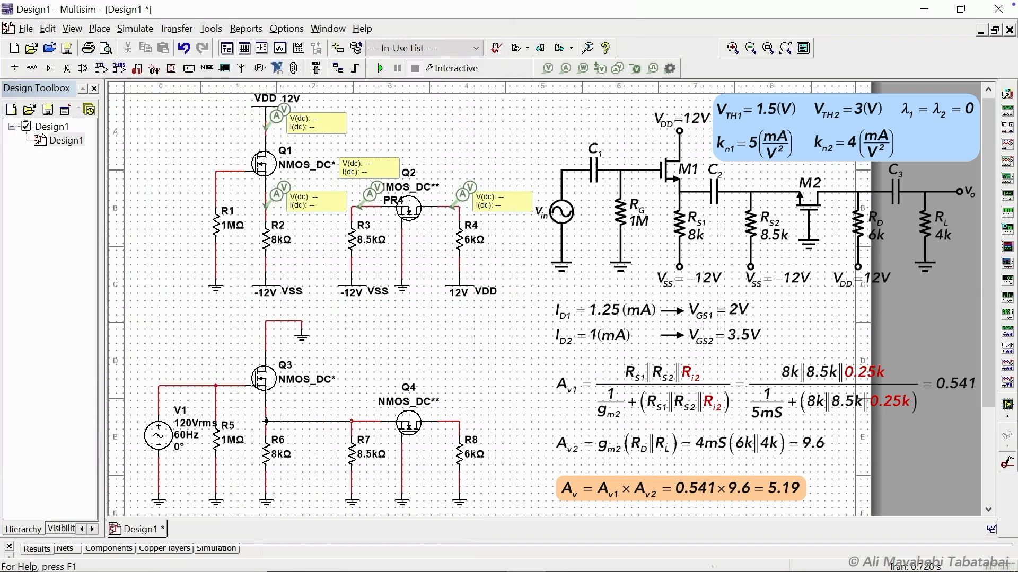
Copy R8 with its ground to add a load resistor R9 beside it, wired to Q4's drain.
scroll(493, 450, down, 3)
drag(438, 408, 501, 296)
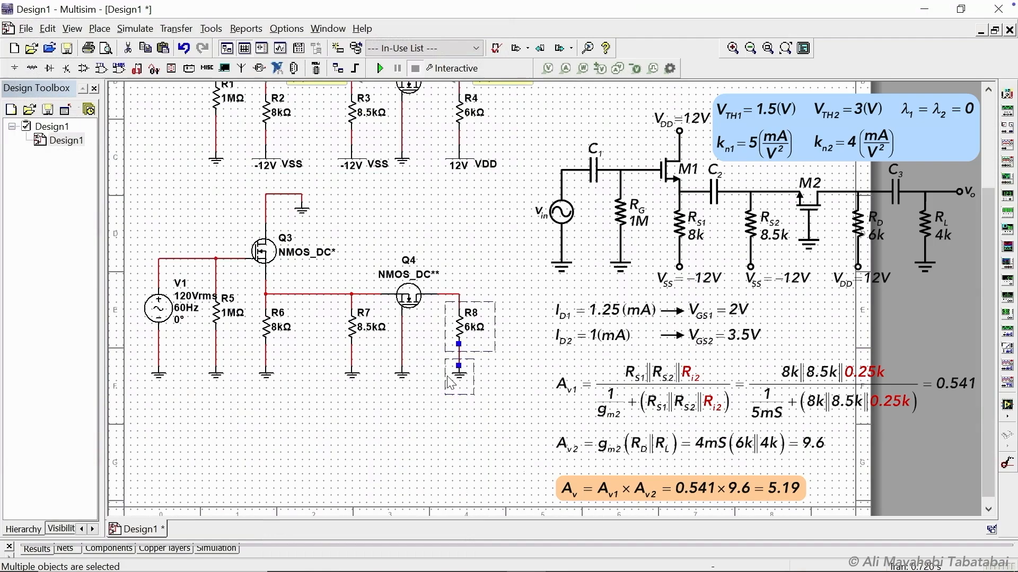
key(ctrl+c)
key(ctrl+v)
click(510, 350)
click(508, 304)
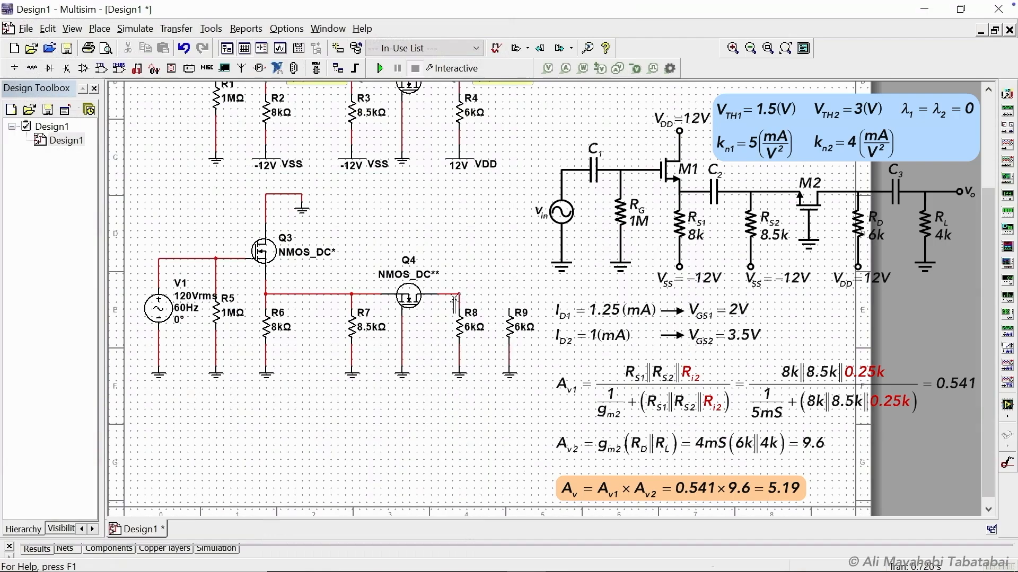
click(459, 295)
Set V1's voltage amplitude to 1 Vrms.
double_click(162, 308)
text(120)
click(546, 472)
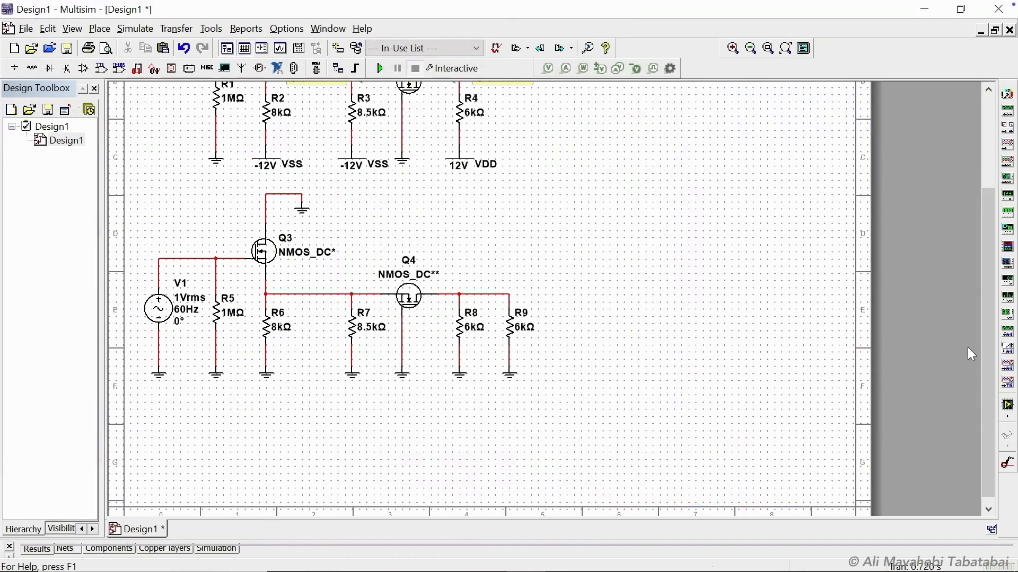
Set R9's resistance to 4k.
scroll(710, 408, up, 3)
double_click(510, 456)
text(4k)
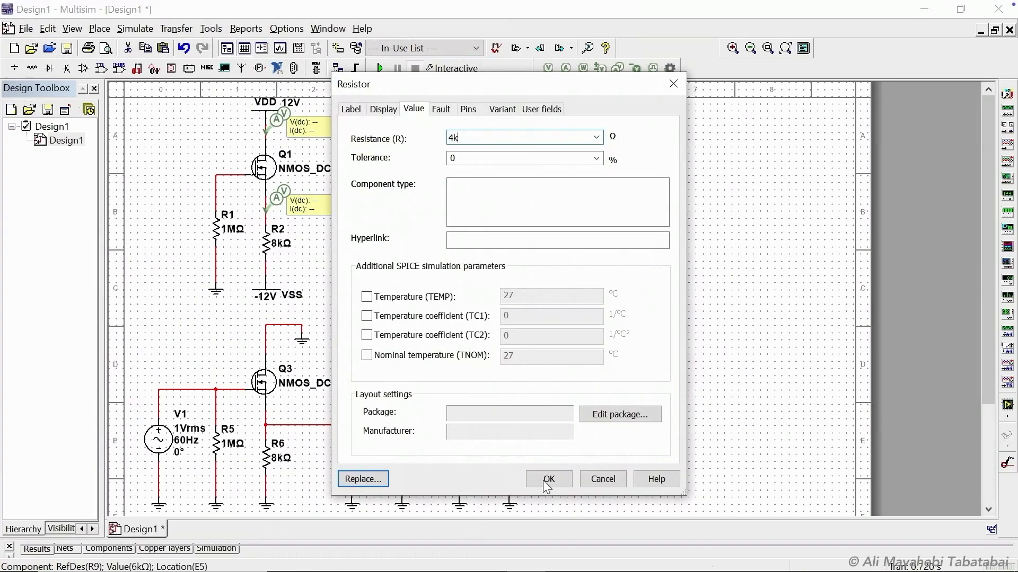
click(548, 479)
Replace Q3 with the nmos_ac transistor from the user database.
right_click(260, 390)
click(339, 216)
click(170, 68)
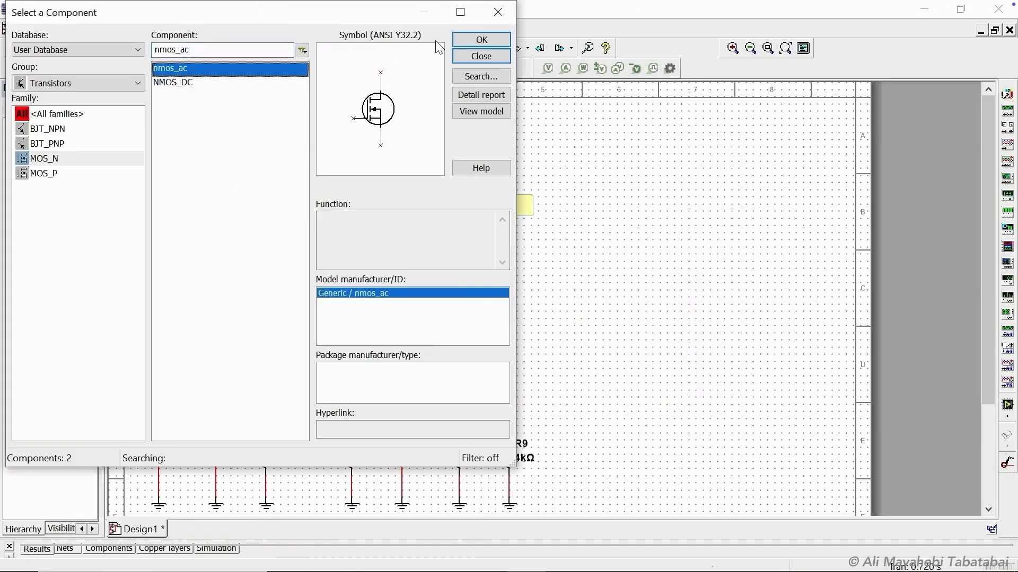
click(480, 40)
Replace Q4 with nmos_ac, rotating it twice and placing it in the common-gate position.
right_click(413, 413)
click(449, 249)
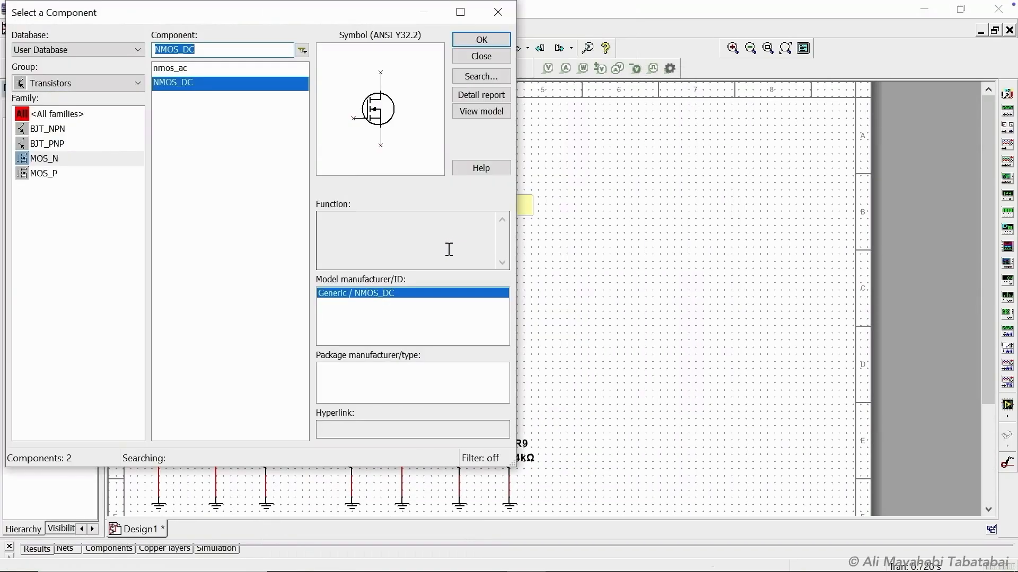
click(170, 68)
click(480, 40)
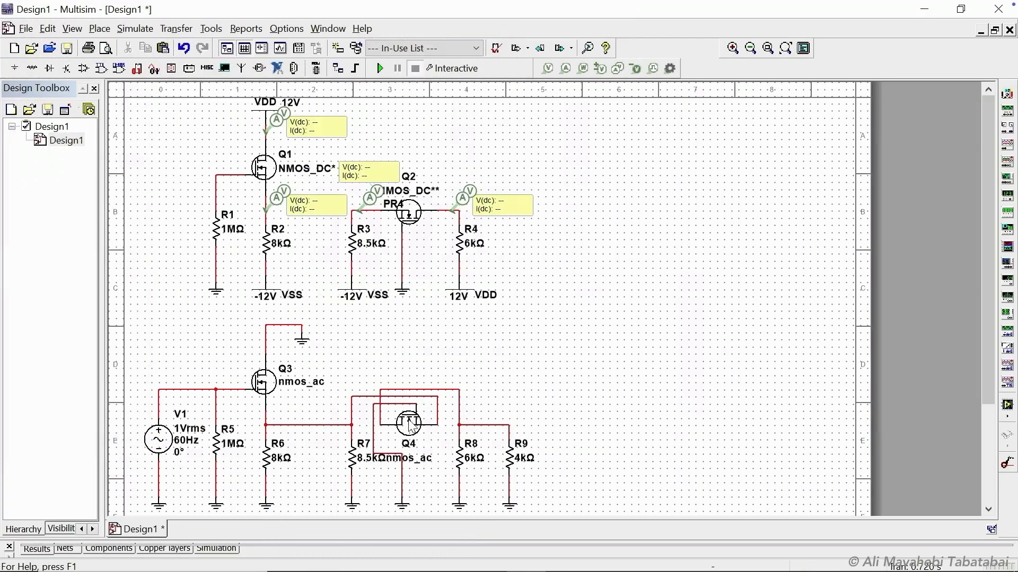
key(ctrl+r)
key(ctrl+r)
drag(409, 421, 410, 434)
click(455, 387)
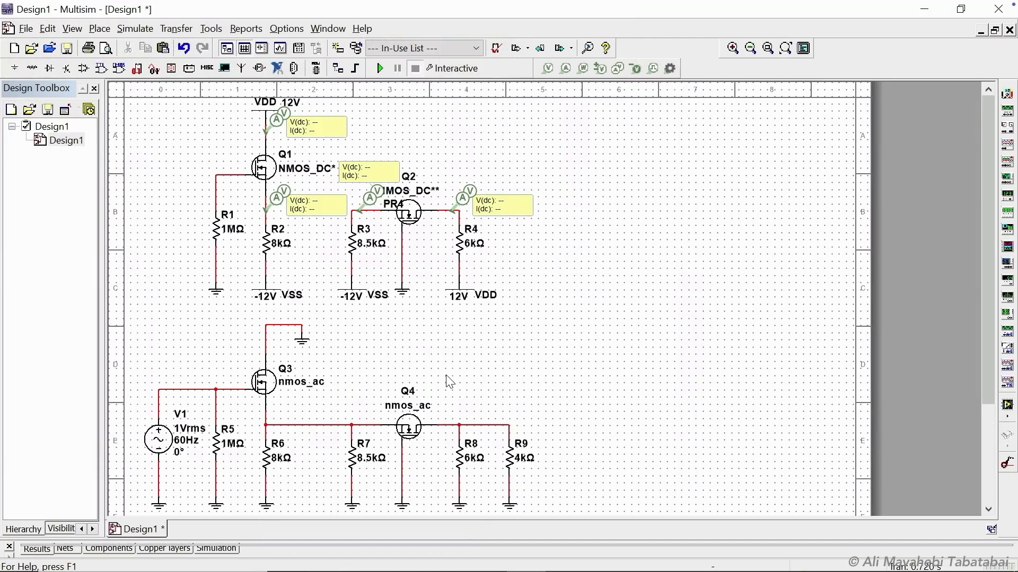
Open Q3's transistor model to review its ID, λ and k parameters.
right_click(270, 391)
click(317, 385)
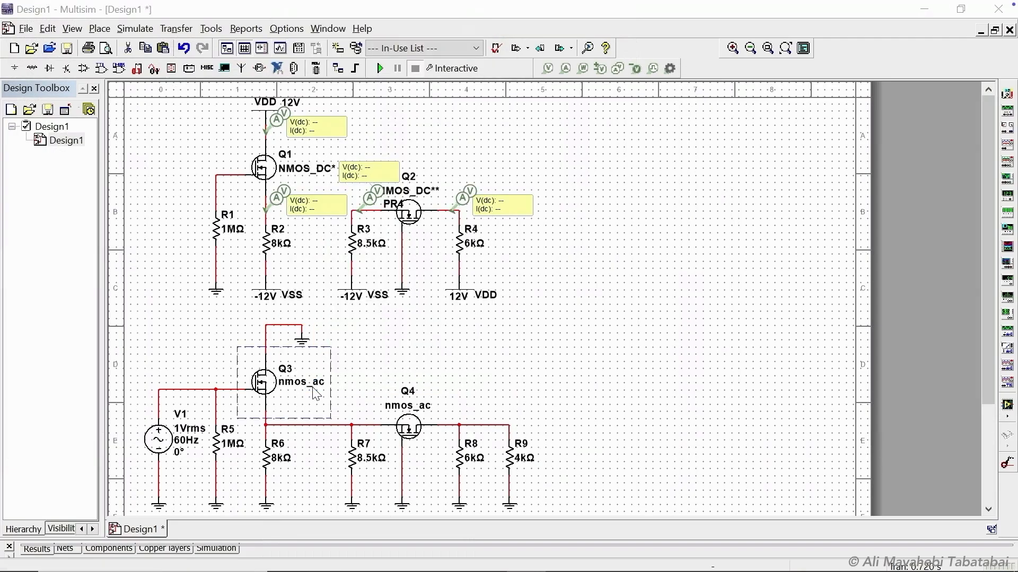
click(608, 413)
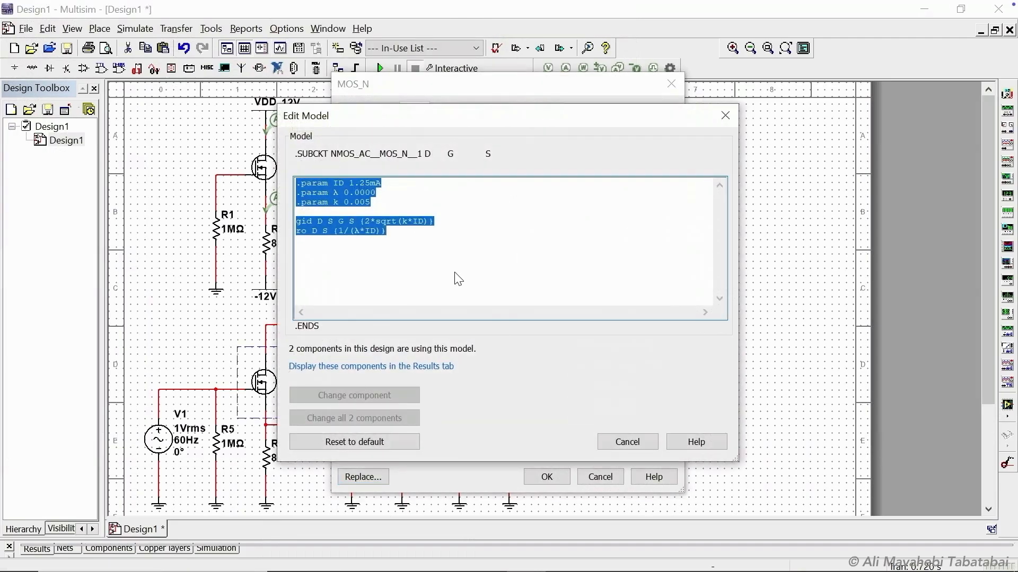
click(403, 185)
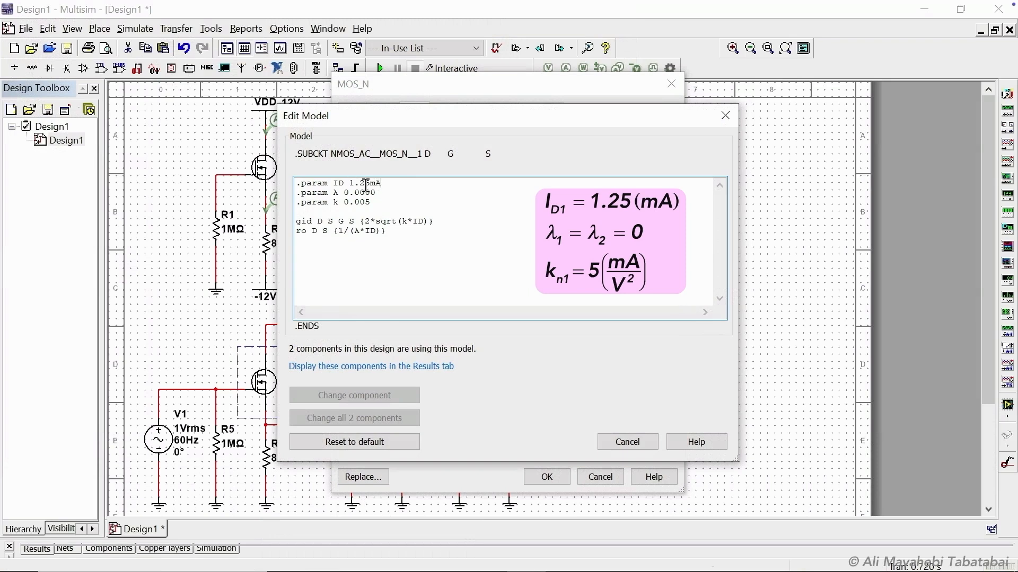
click(610, 441)
click(546, 477)
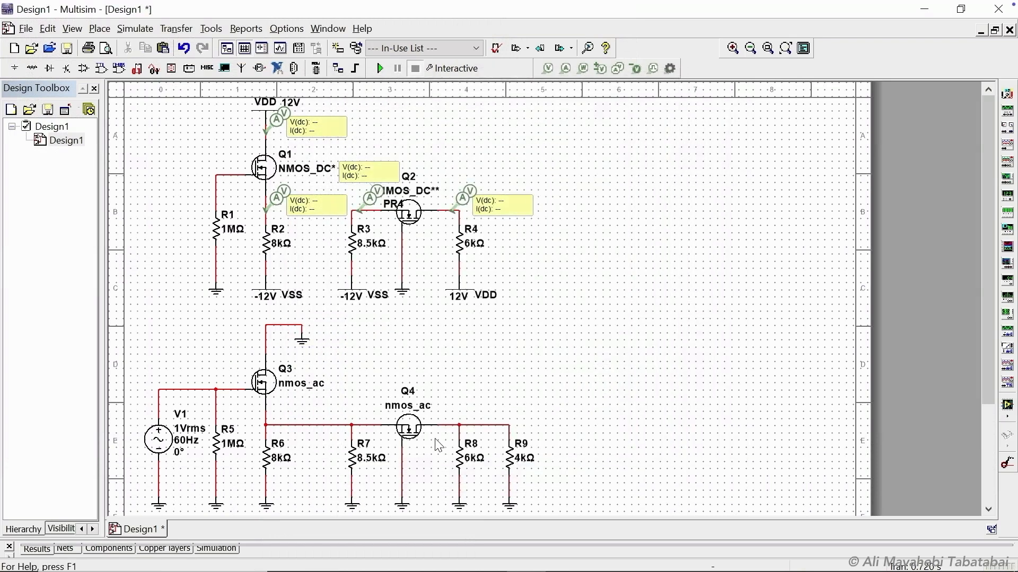
Edit Q4's transistor model to set ID to 1mA and k to 0.004, applying the change to this component only.
right_click(408, 431)
click(442, 424)
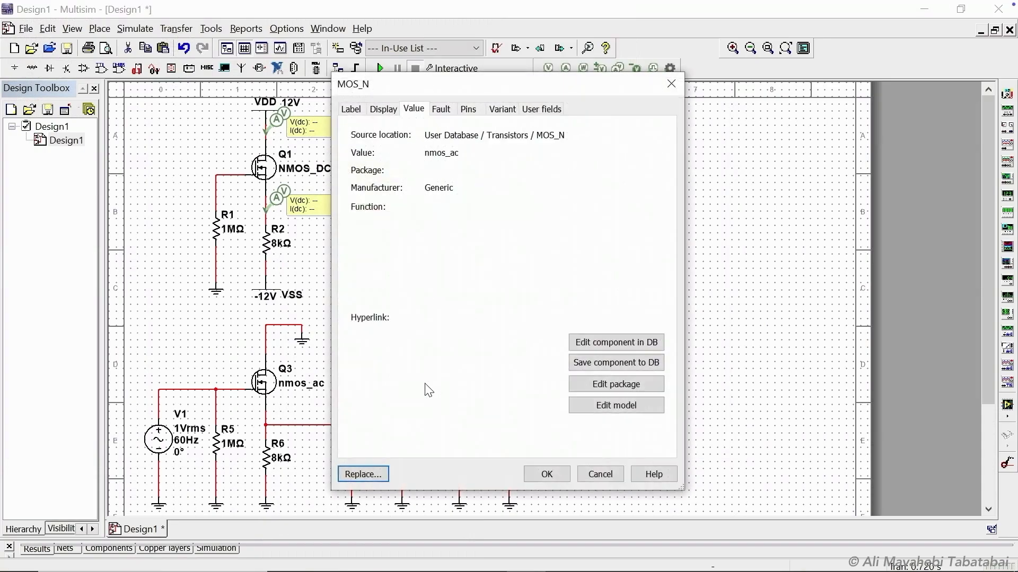
click(615, 406)
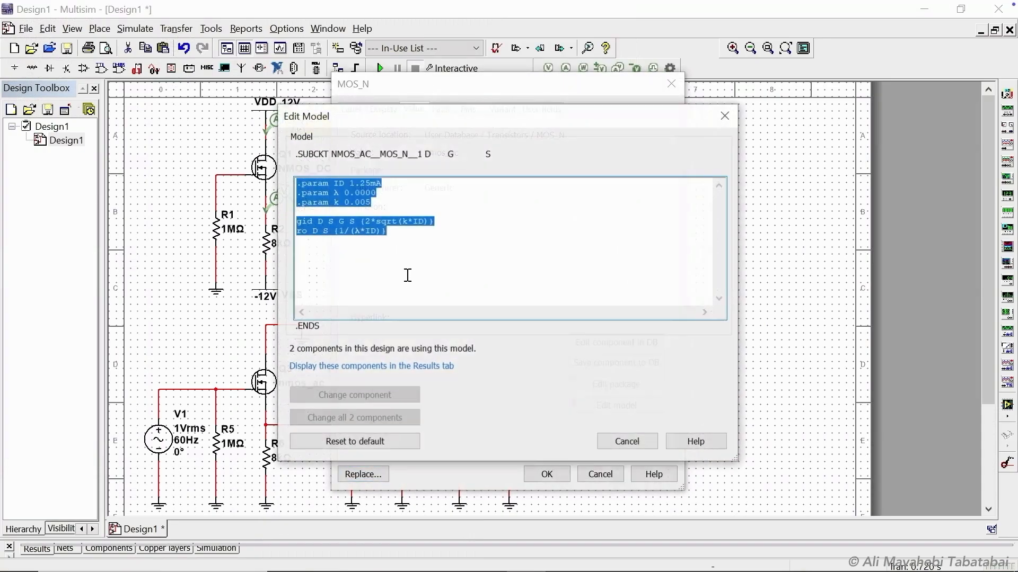
click(370, 183)
key(BackSpace)
key(BackSpace)
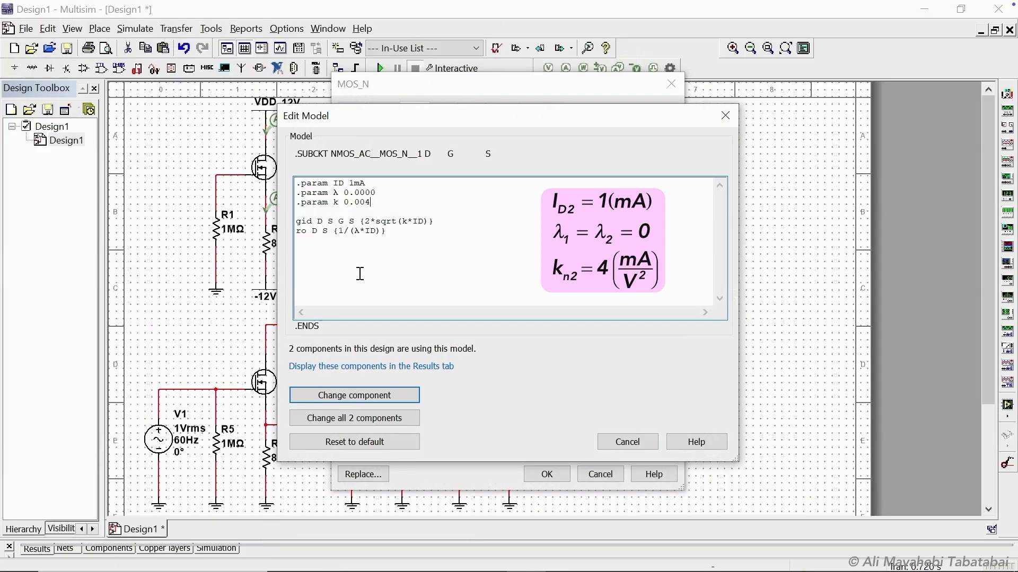
click(356, 393)
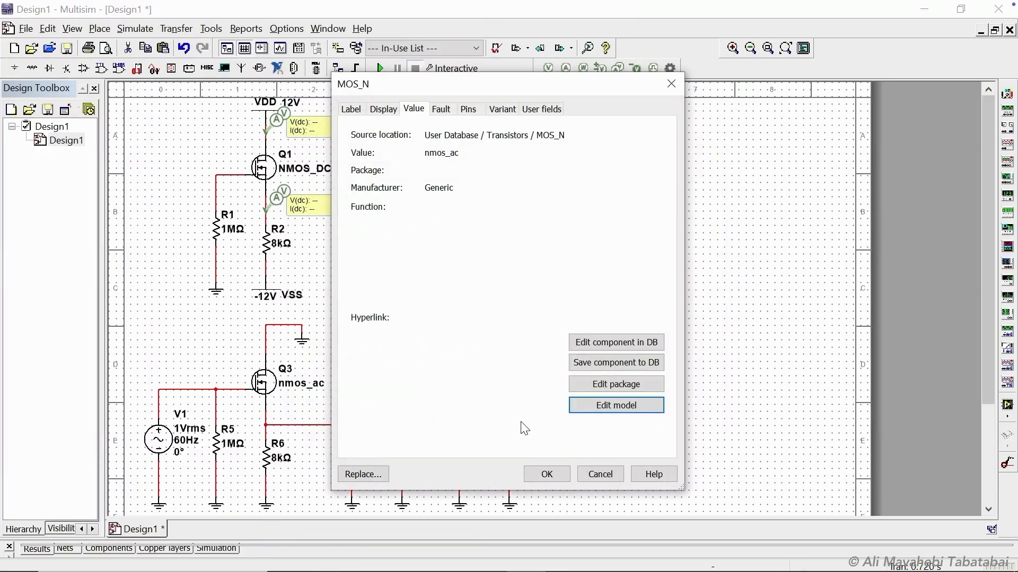
click(544, 472)
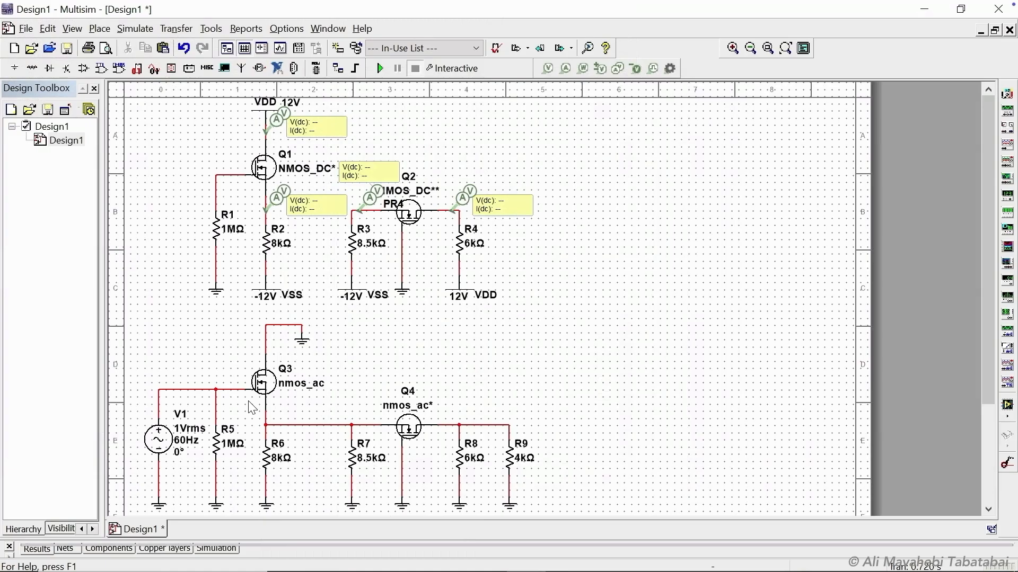
Name the input net at V1 as vin, display its net name, and move the label beside the wire.
double_click(202, 390)
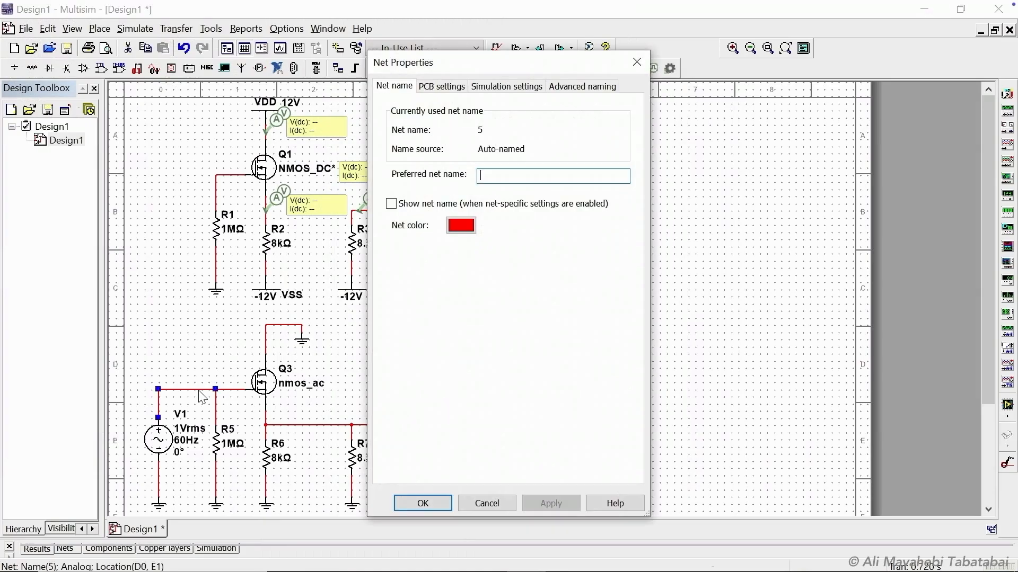
text(vin)
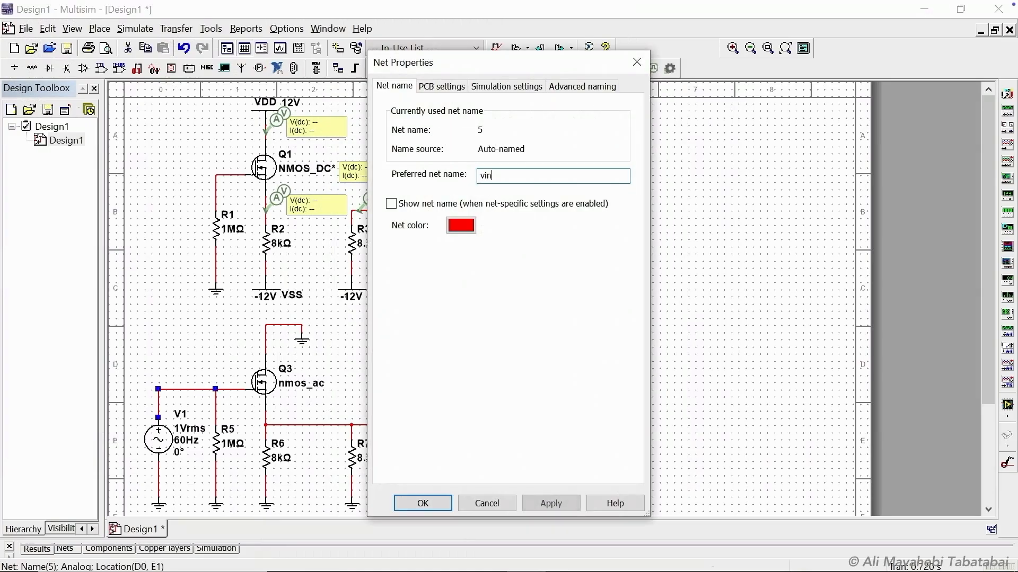
click(391, 205)
click(423, 502)
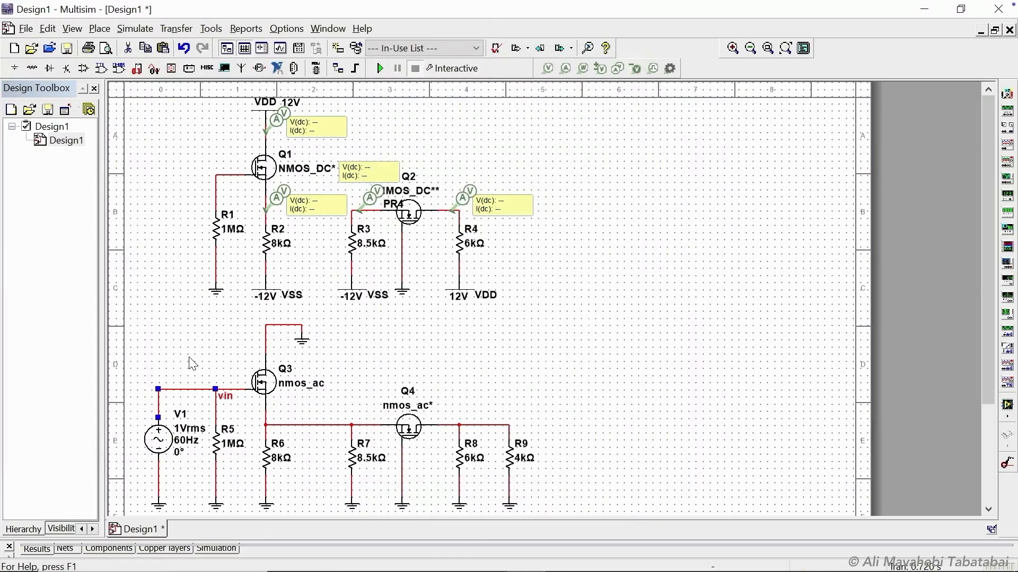
drag(235, 403, 200, 388)
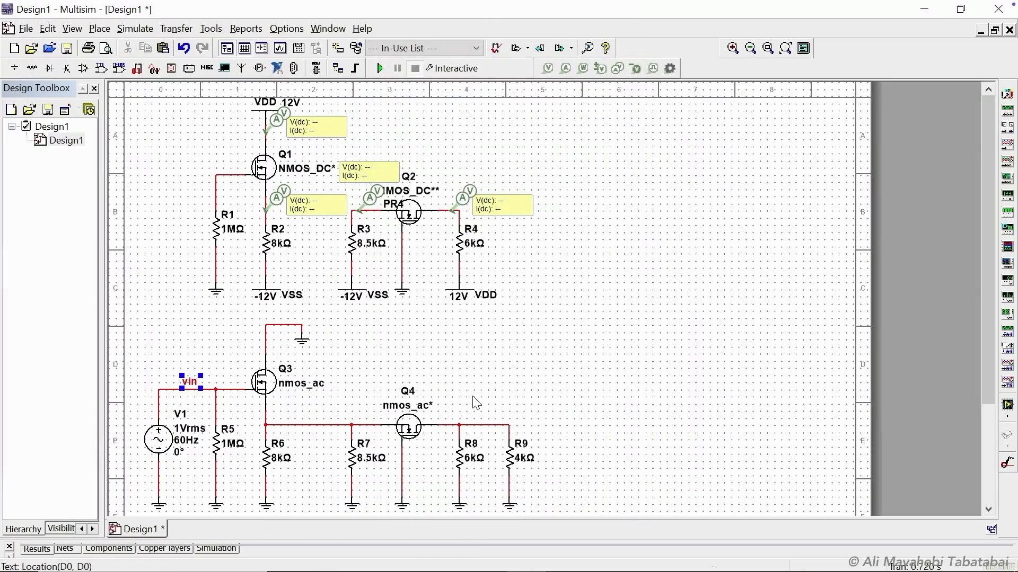
Name the output net at R8 and R9 as vout, display its net name, and reposition the label.
double_click(493, 425)
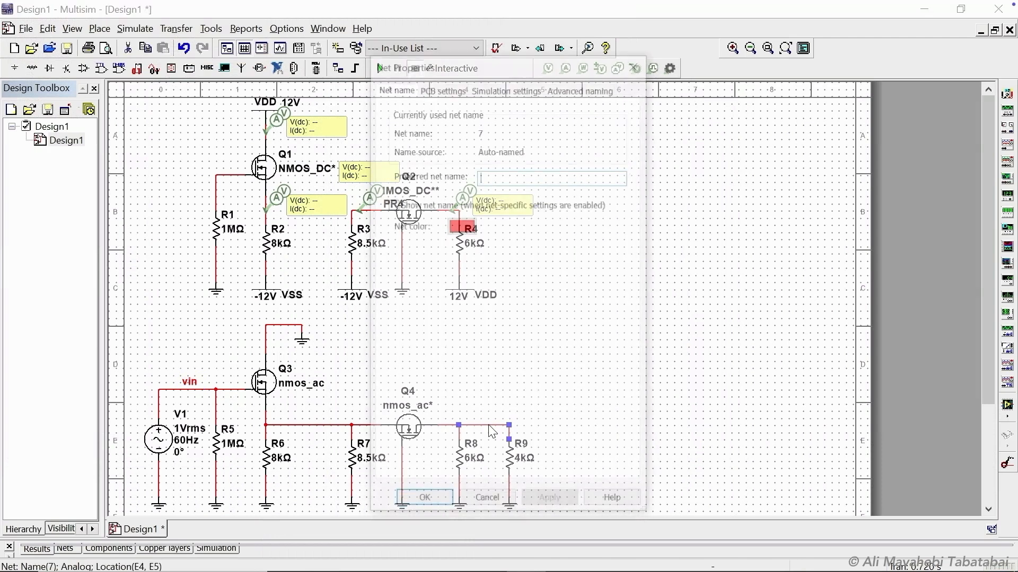
text(vout)
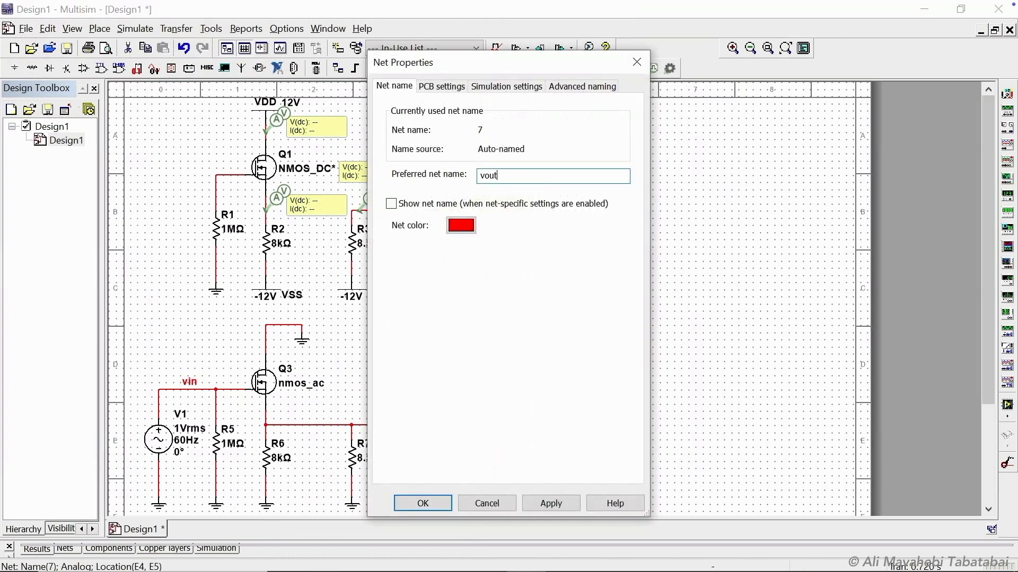
click(392, 204)
click(422, 503)
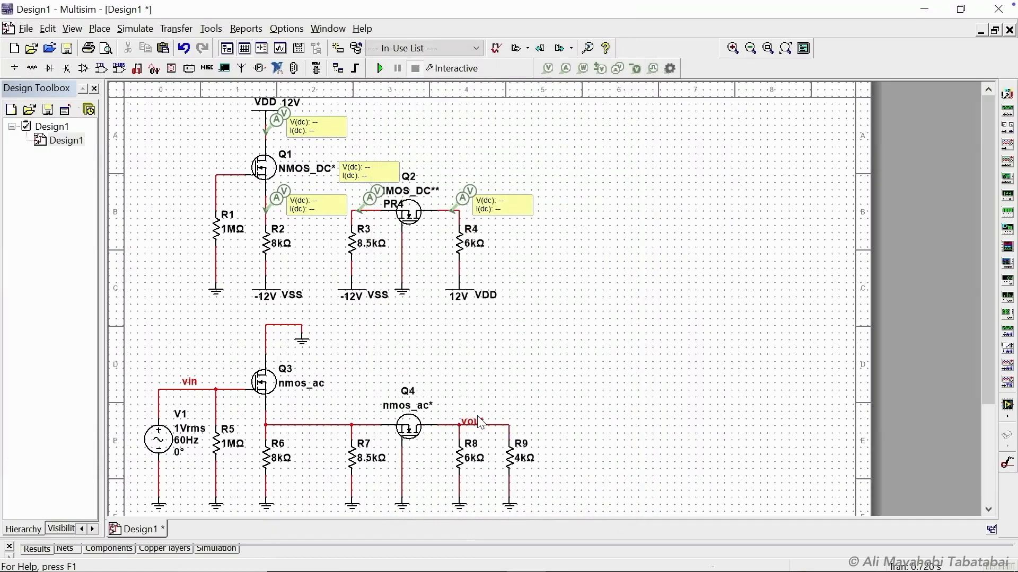
click(478, 421)
drag(478, 422, 468, 414)
click(480, 392)
Select the Single Frequency AC analysis and remove all preselected output variables.
click(451, 69)
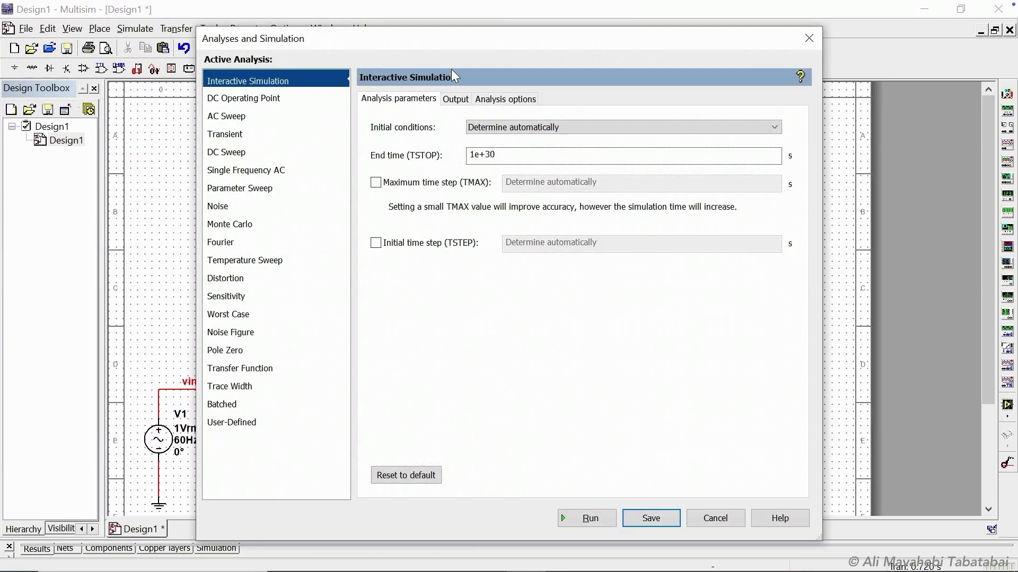
click(276, 170)
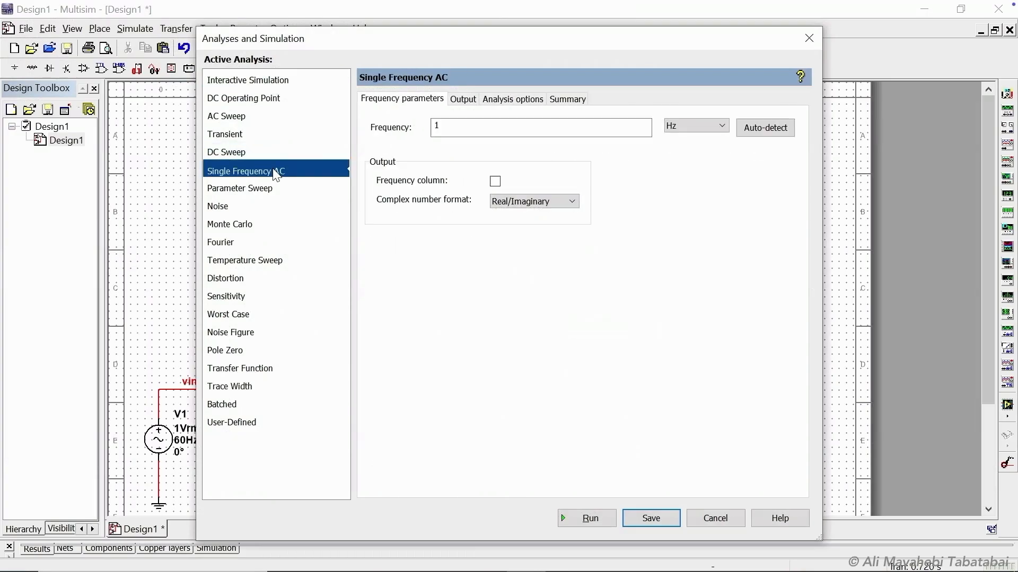
click(463, 99)
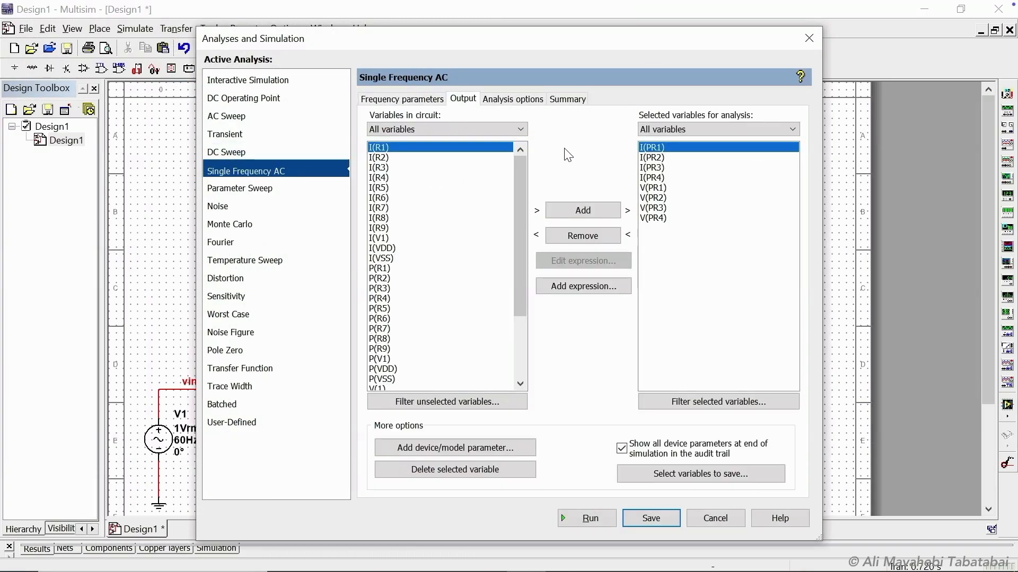
shift+click(662, 219)
click(591, 238)
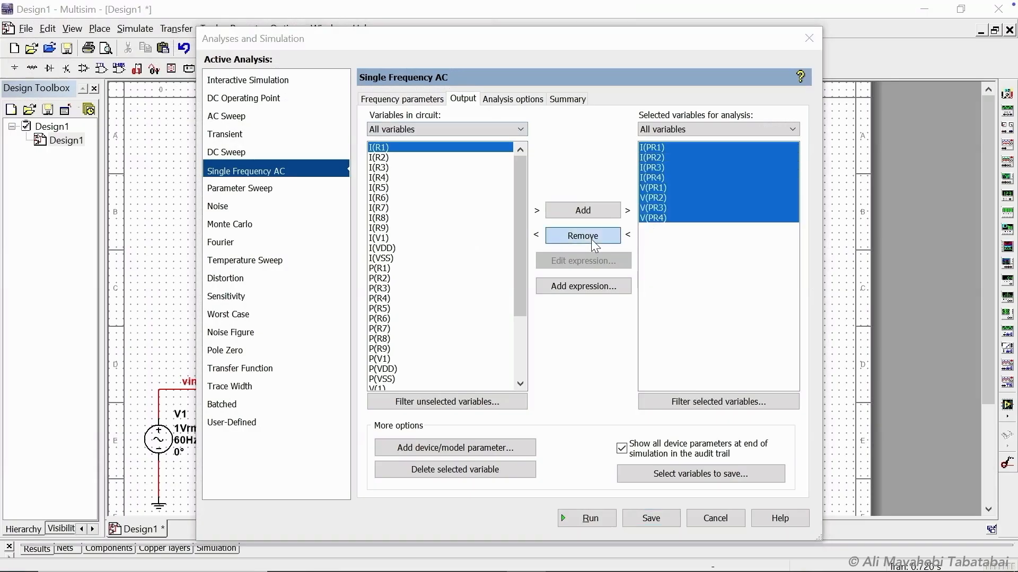
click(669, 348)
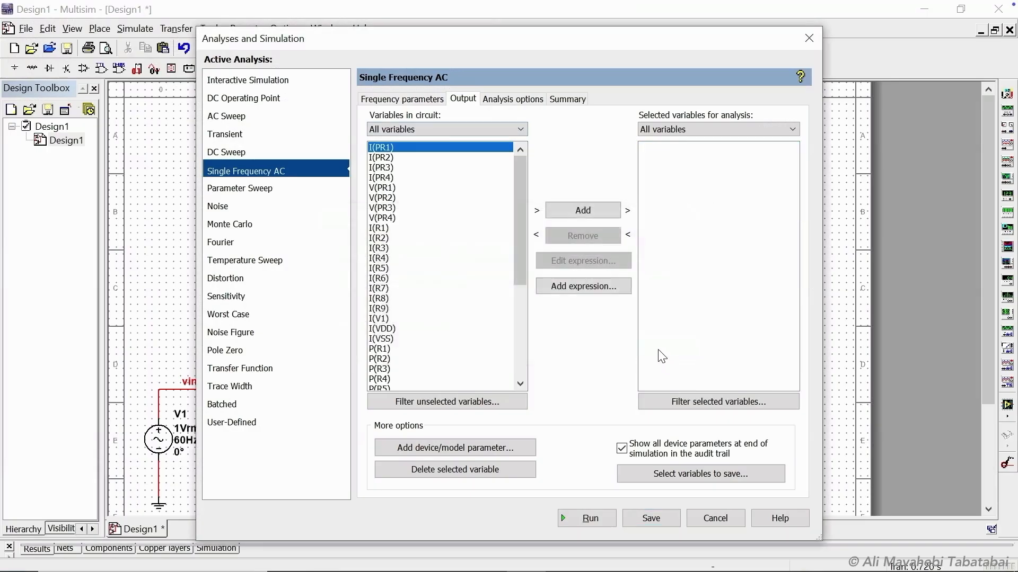
Add the output expression V(vout)/V(vin) for the analysis.
click(585, 286)
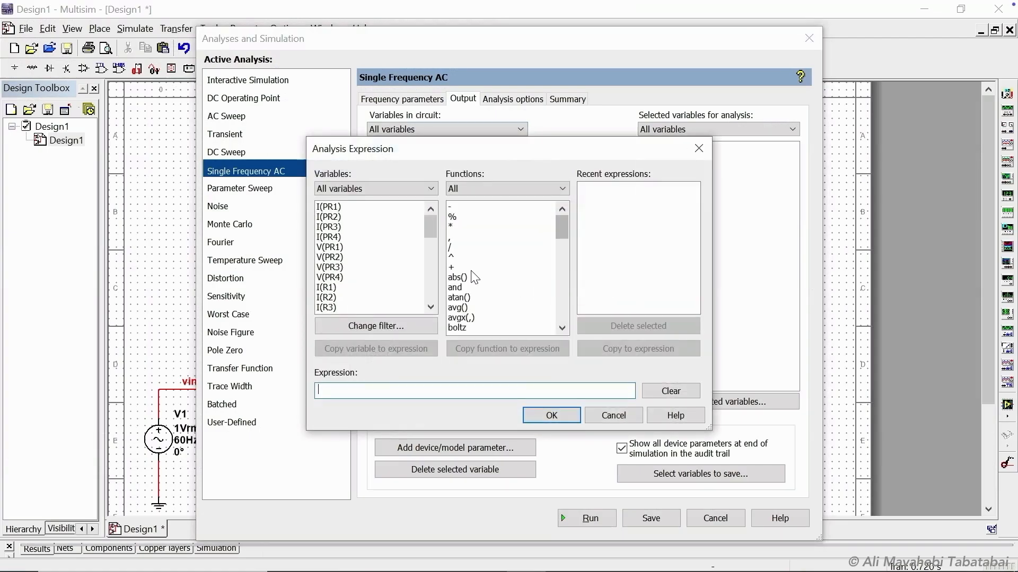
drag(428, 228, 429, 294)
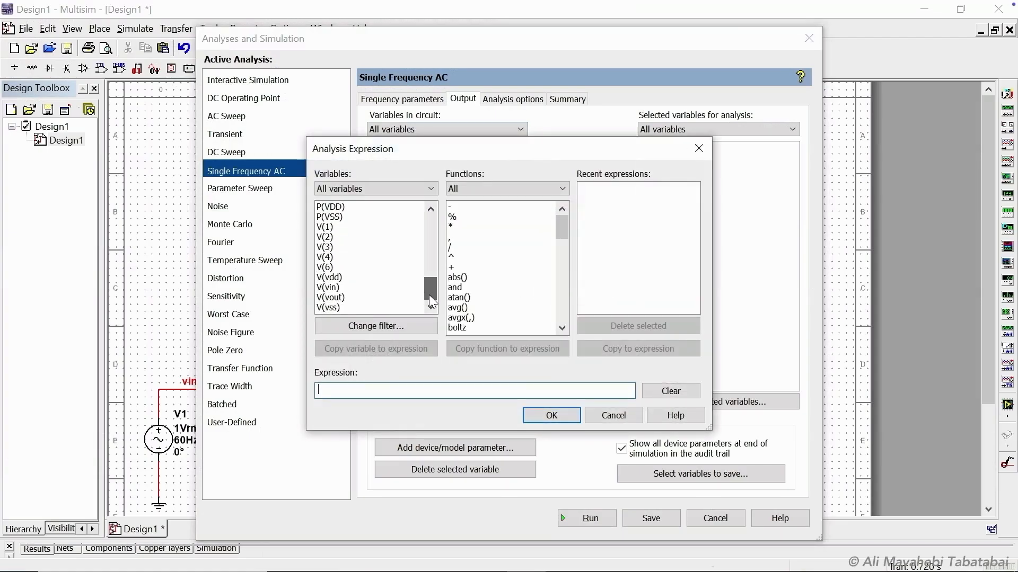
double_click(339, 297)
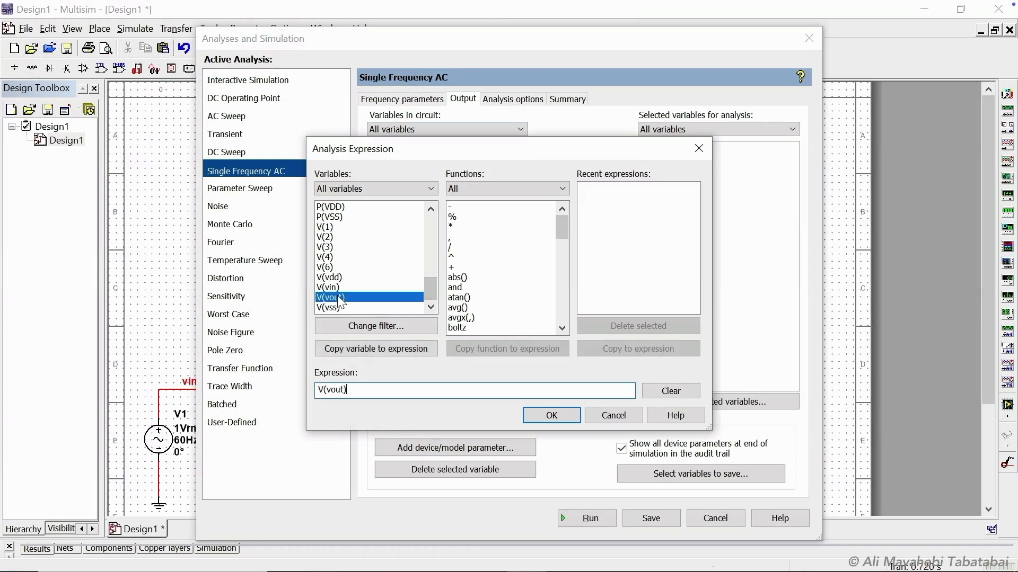
double_click(451, 246)
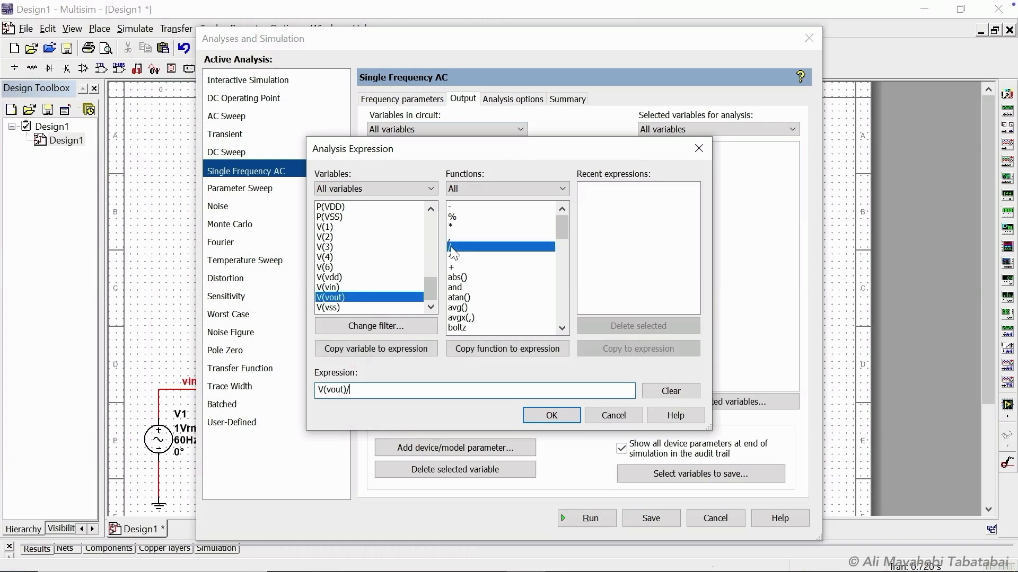
double_click(342, 288)
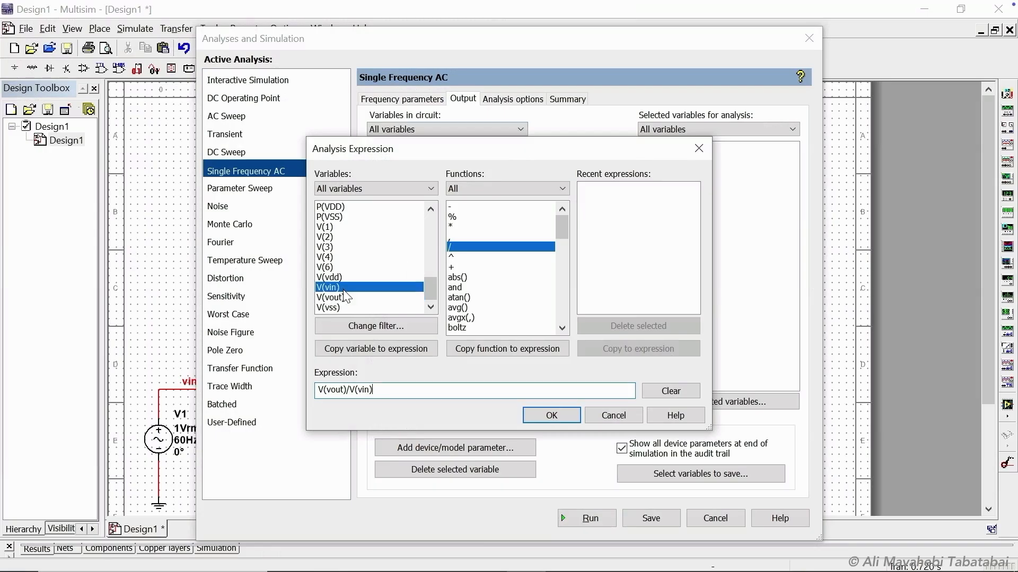
click(549, 415)
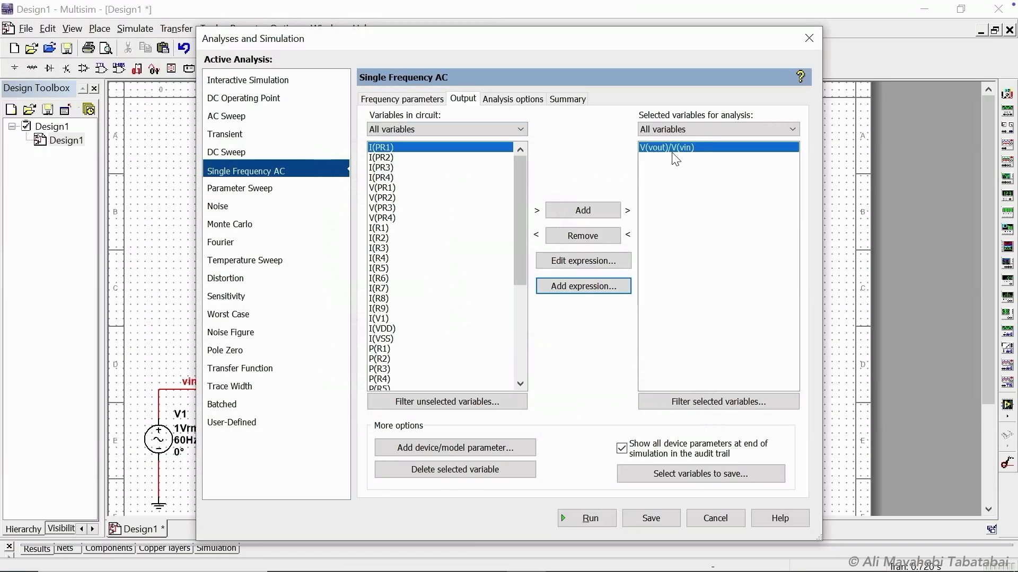
Run the Single Frequency AC analysis and move and resize the Grapher View window to read the gain.
click(602, 520)
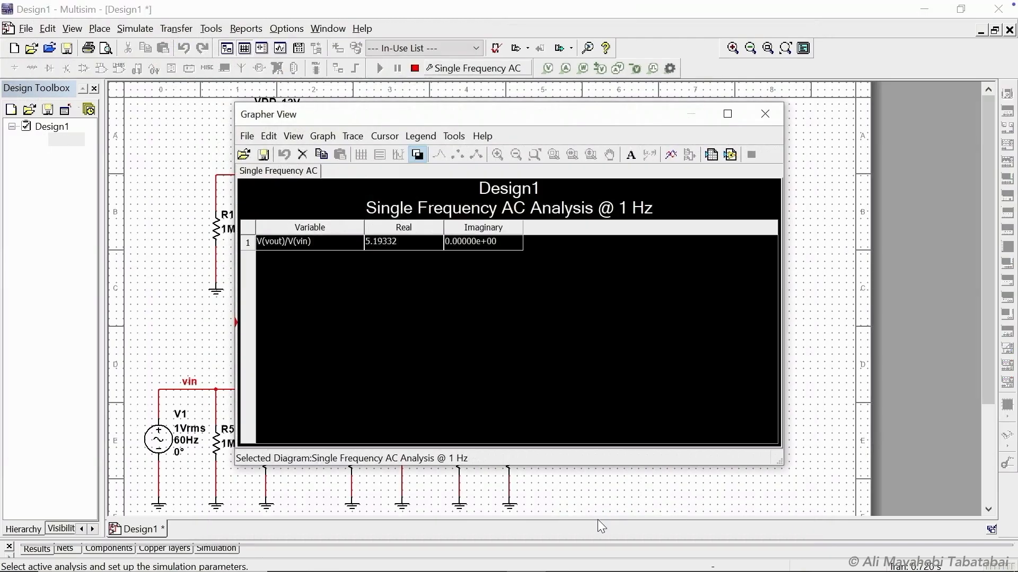
drag(522, 116, 364, 90)
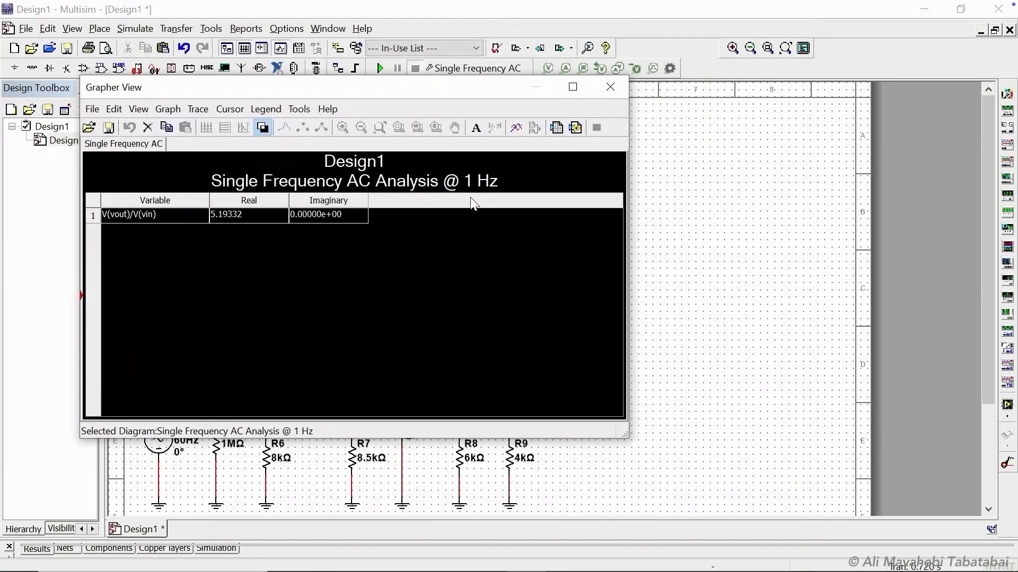
drag(627, 438, 472, 426)
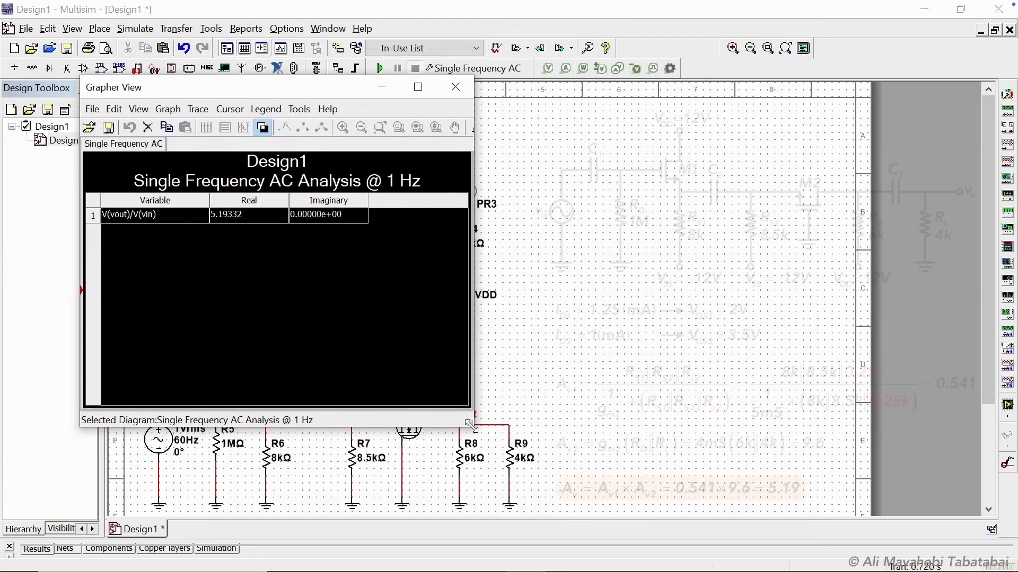